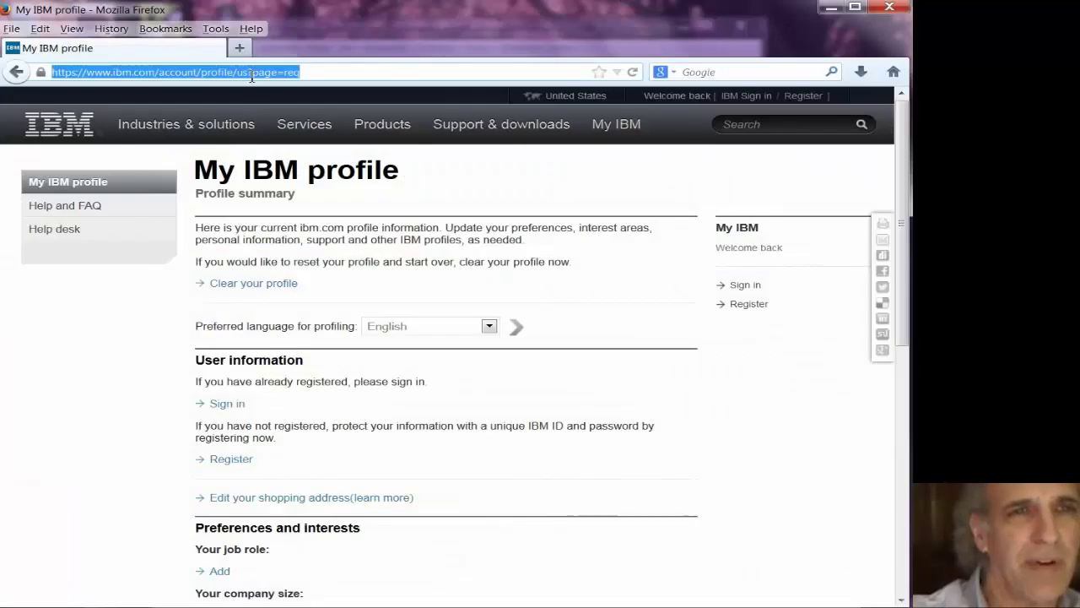
# - Go to the My IBM profile sign-in page
pyautogui.click(247, 72)
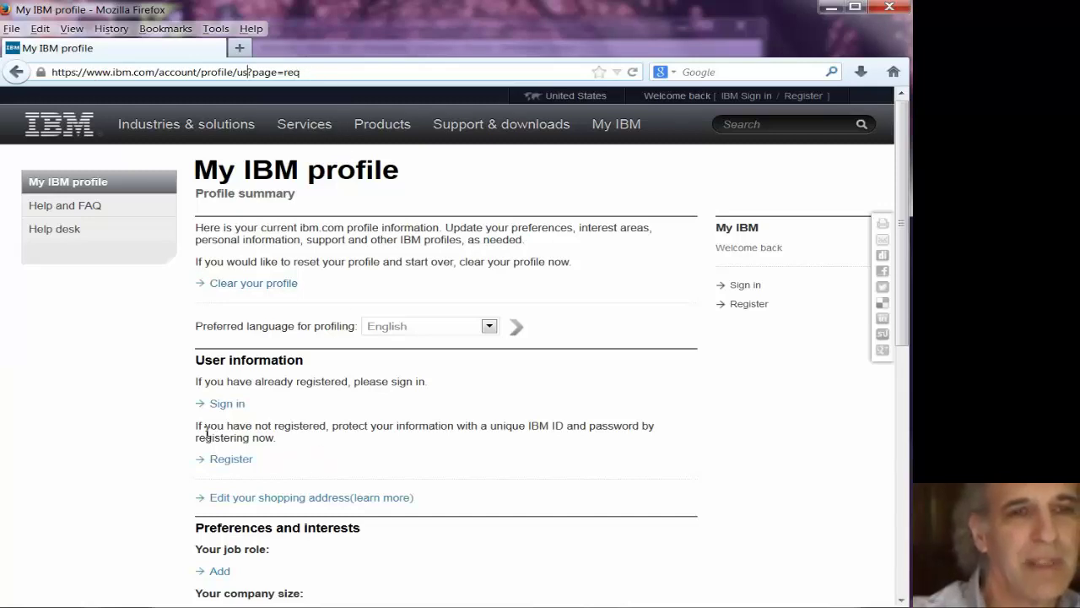
pyautogui.moveTo(278, 437); pyautogui.dragTo(195, 426)
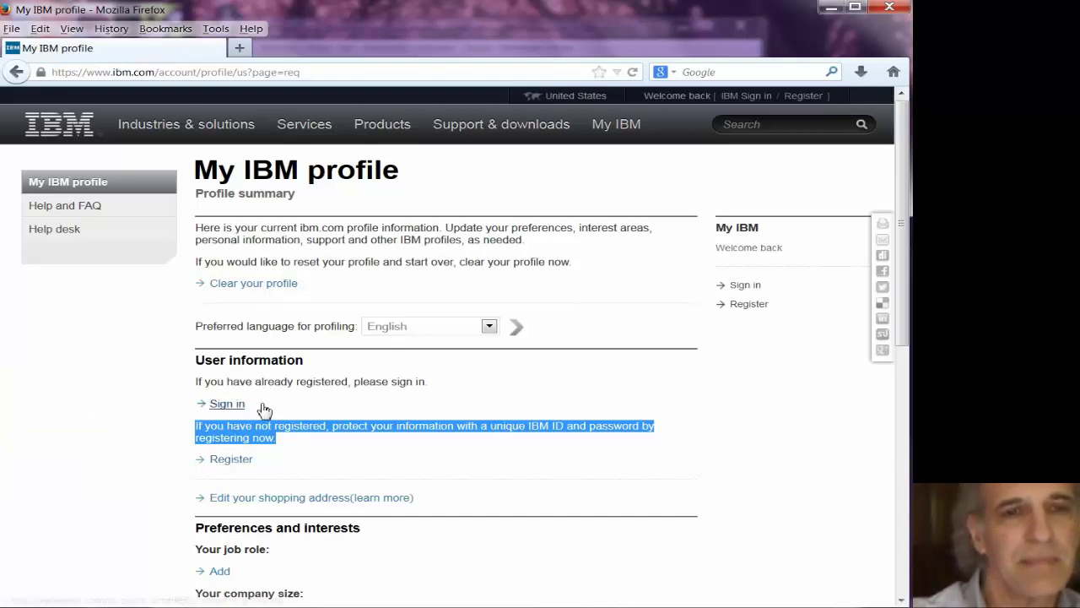
pyautogui.click(237, 405)
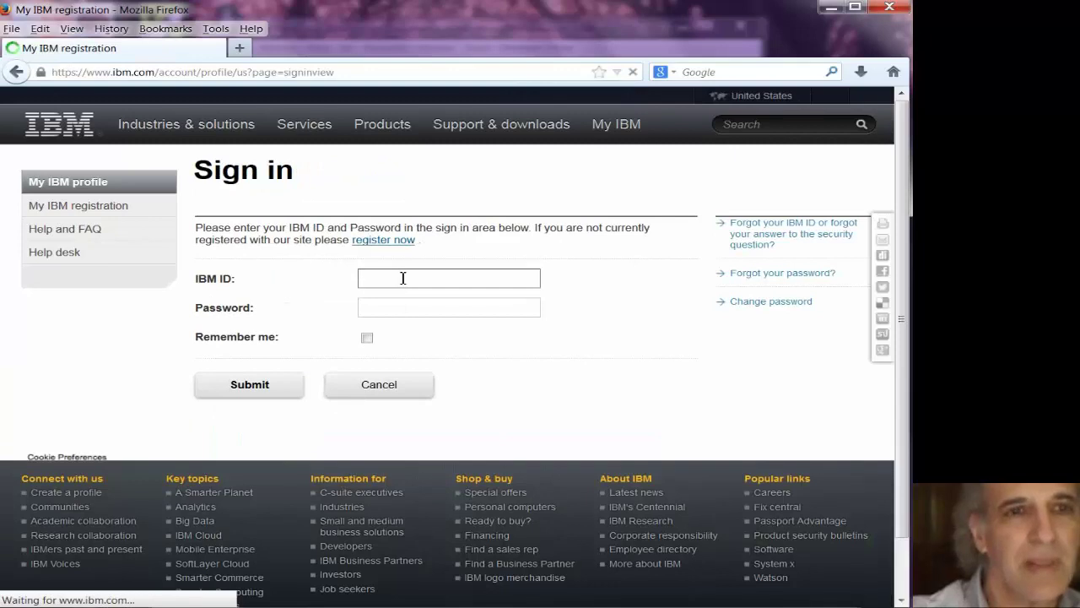
# - Sign in with the IBM ID and password, let Firefox remember it, and review the profile
pyautogui.click(402, 278)
pyautogui.press('Tab')
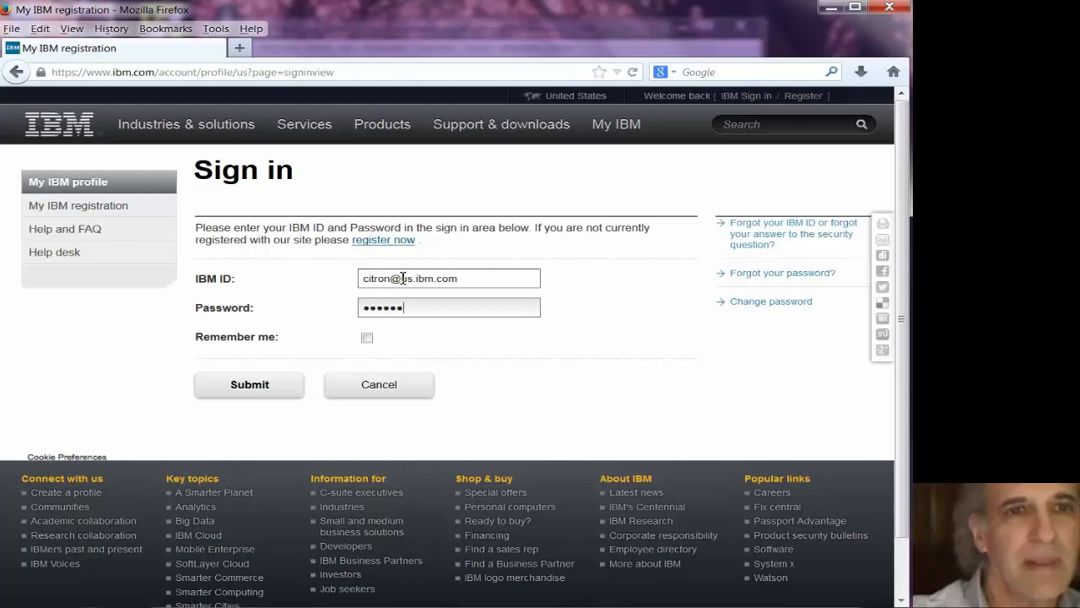
pyautogui.click(250, 386)
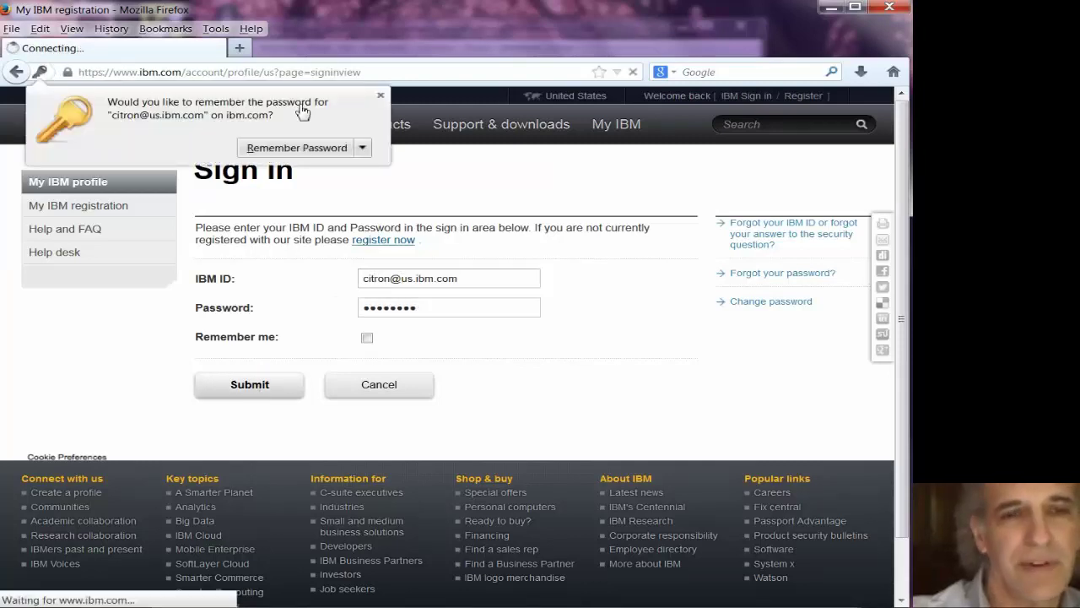
pyautogui.click(300, 150)
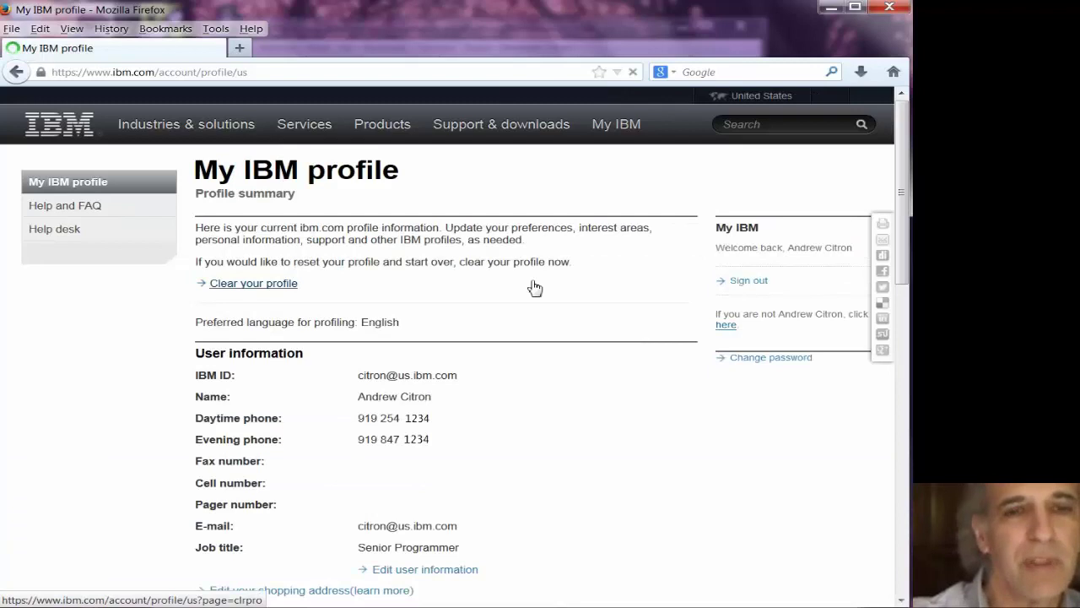
pyautogui.scroll(-4, 533, 287)
pyautogui.scroll(-5, 533, 287)
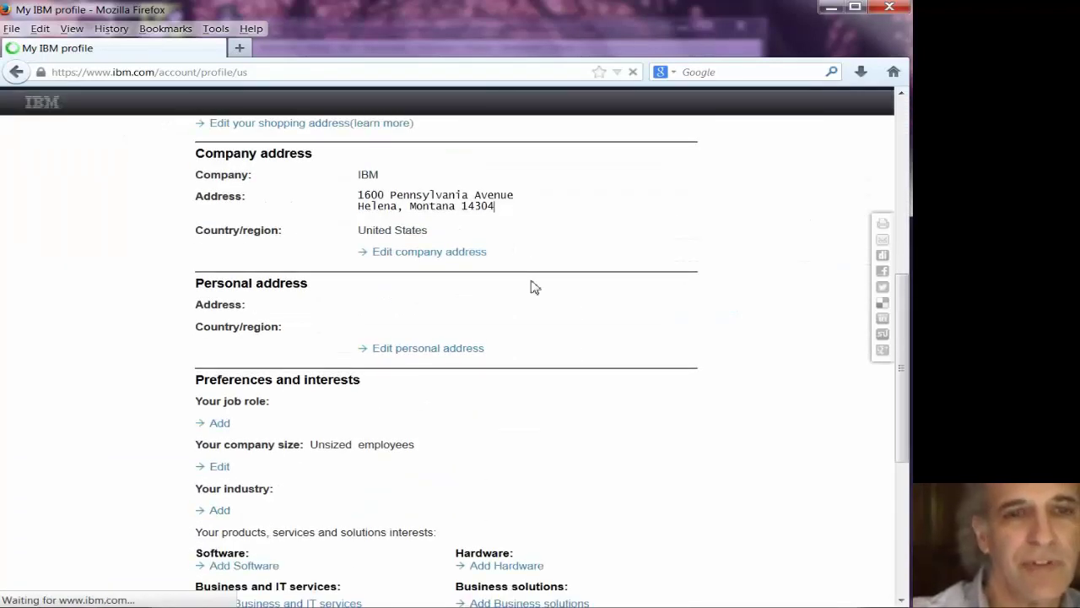
pyautogui.scroll(9, 534, 287)
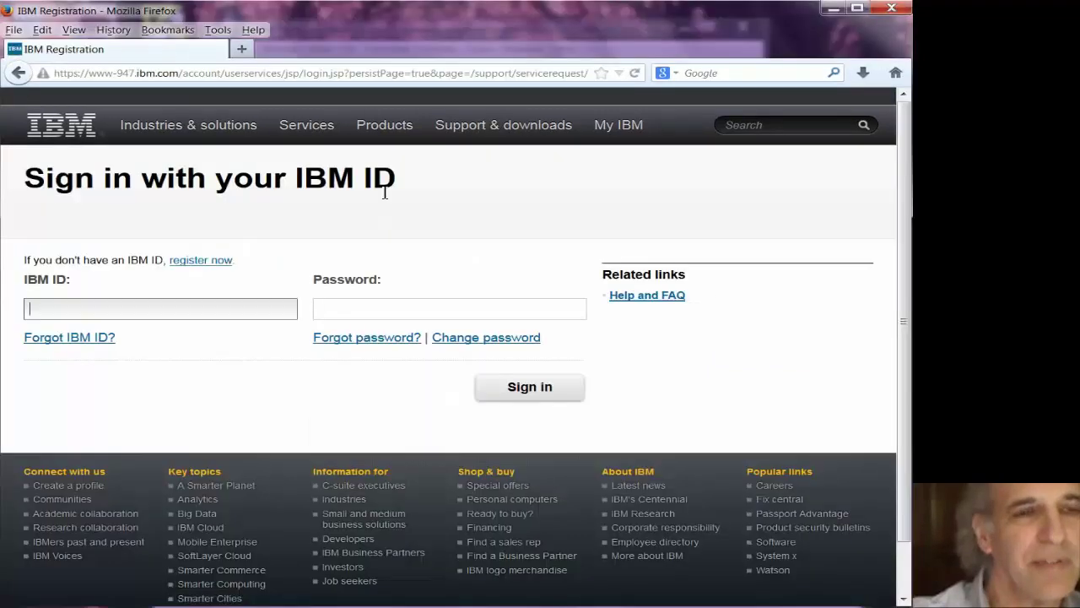
# - Sign in to IBM Service Request with the IBM ID and password, saving the password
pyautogui.click(230, 313)
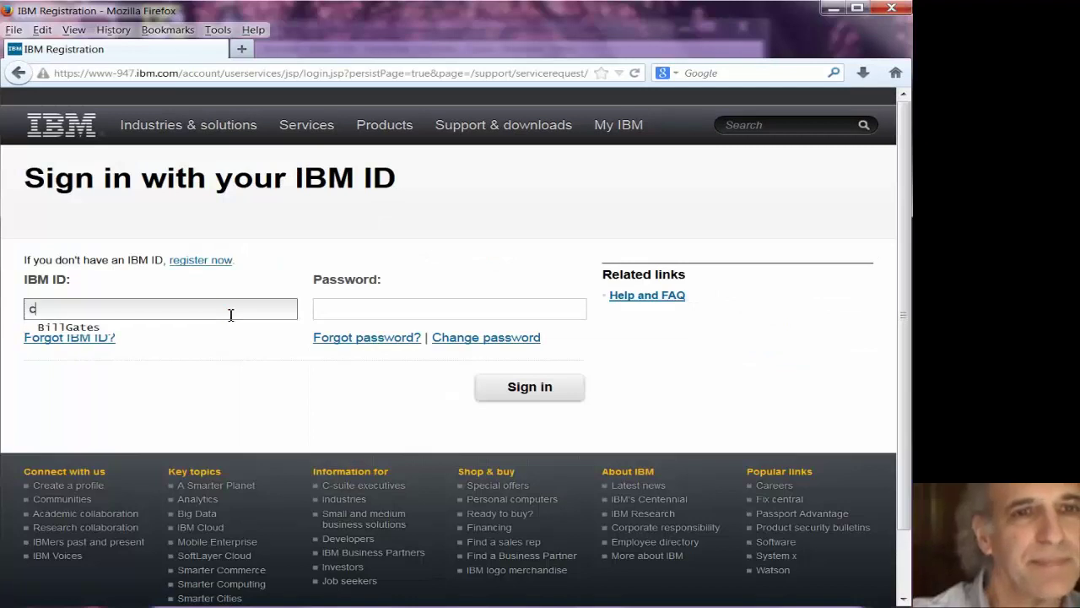
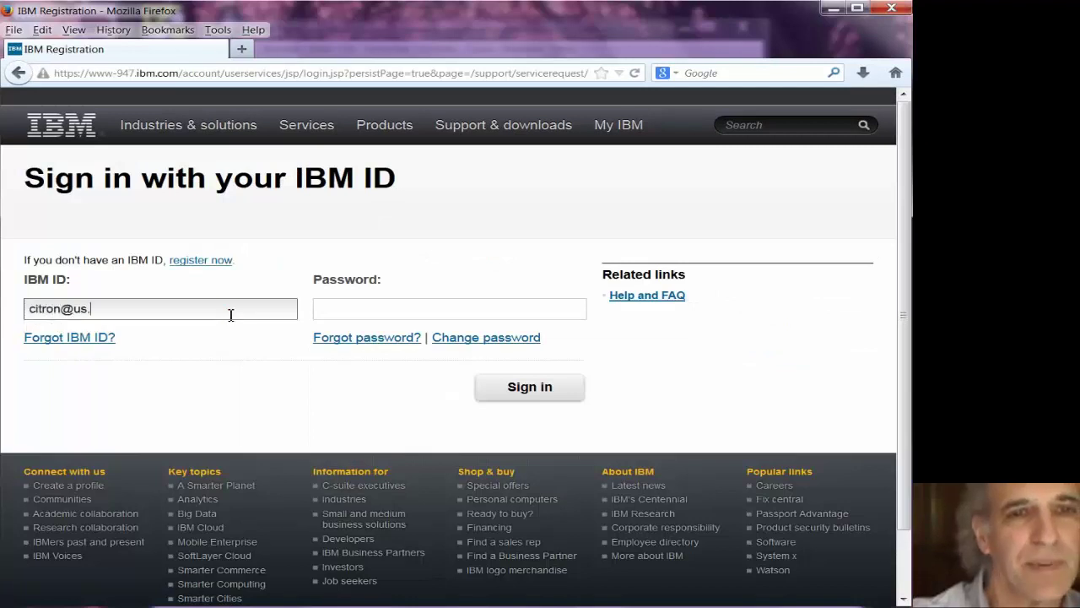
pyautogui.press('Tab')
pyautogui.write('••••••••')
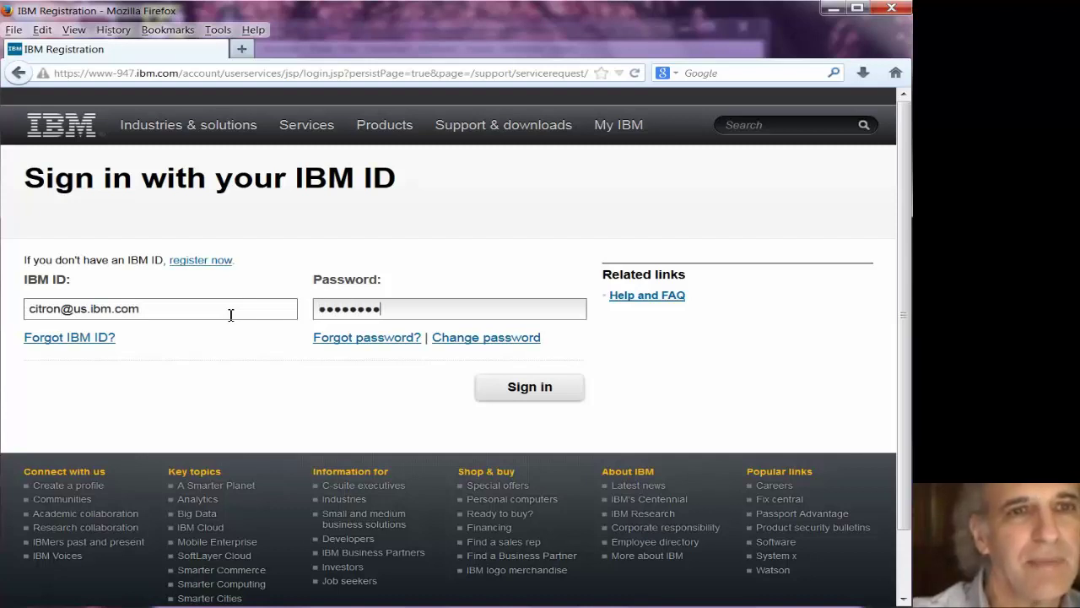
pyautogui.click(504, 386)
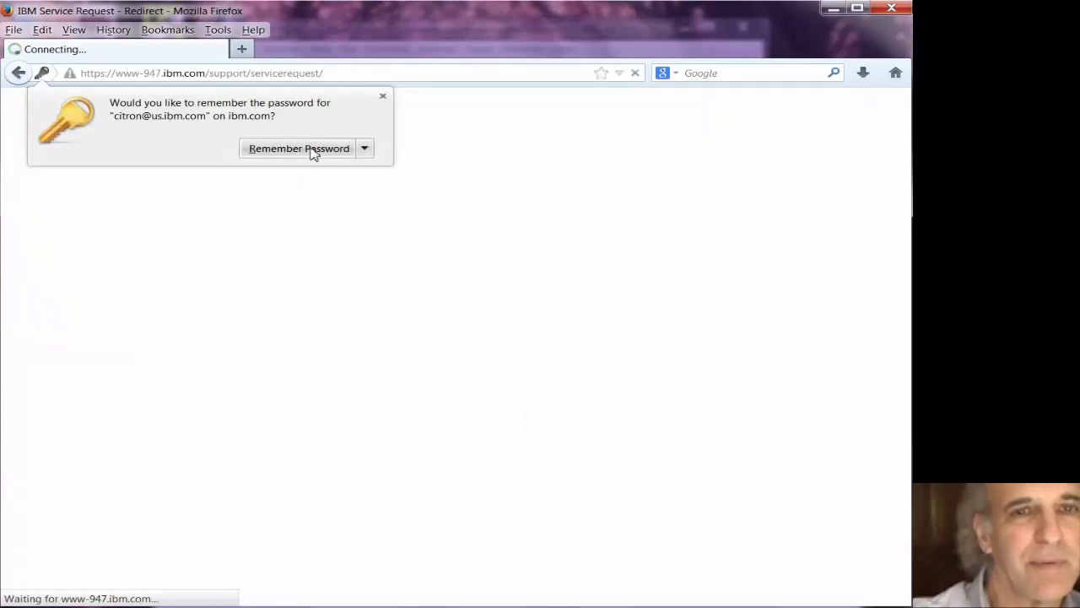
pyautogui.click(309, 150)
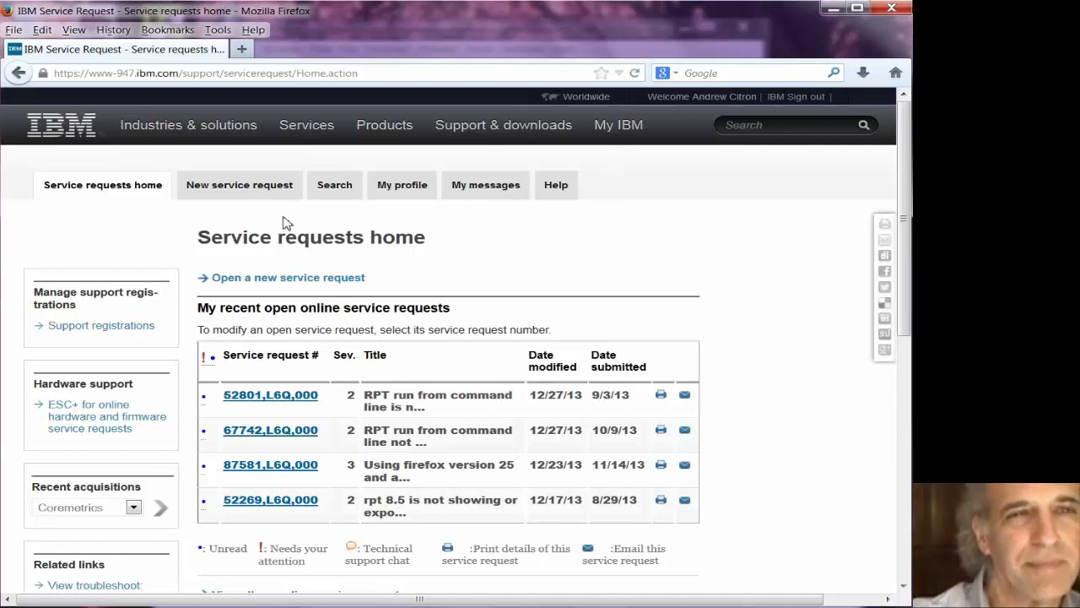
# - Start a new service request and search products for 'rational performnnce tester'
pyautogui.click(260, 283)
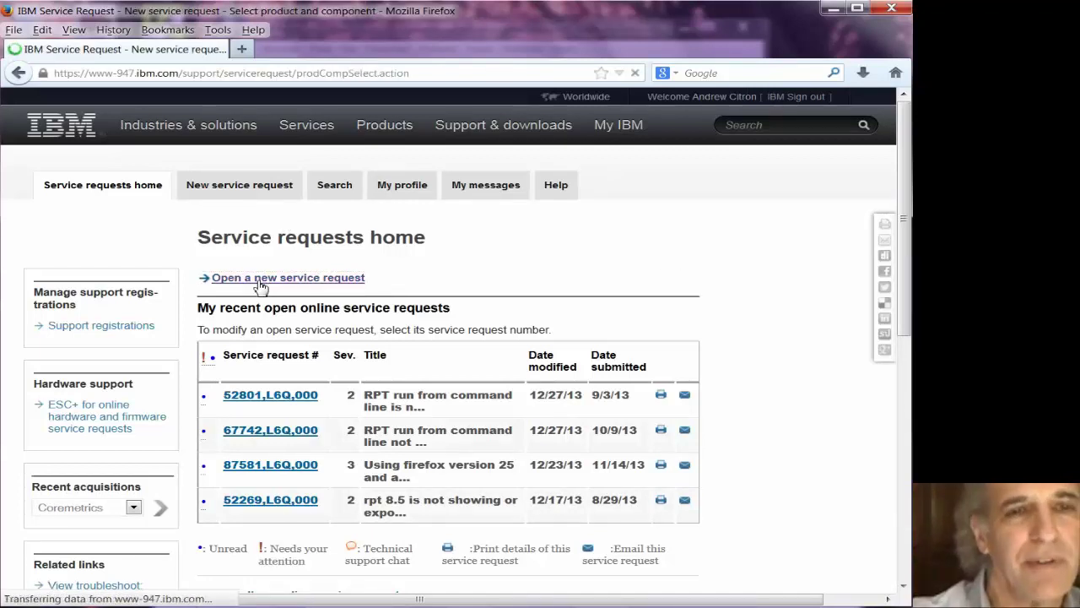
pyautogui.click(429, 303)
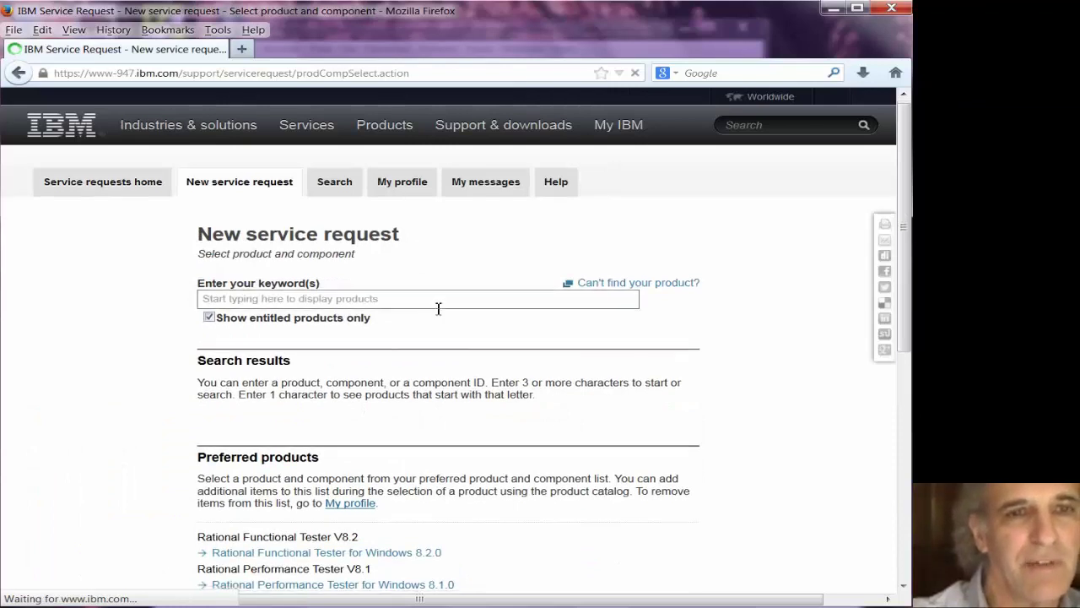
pyautogui.scroll(-2, 439, 313)
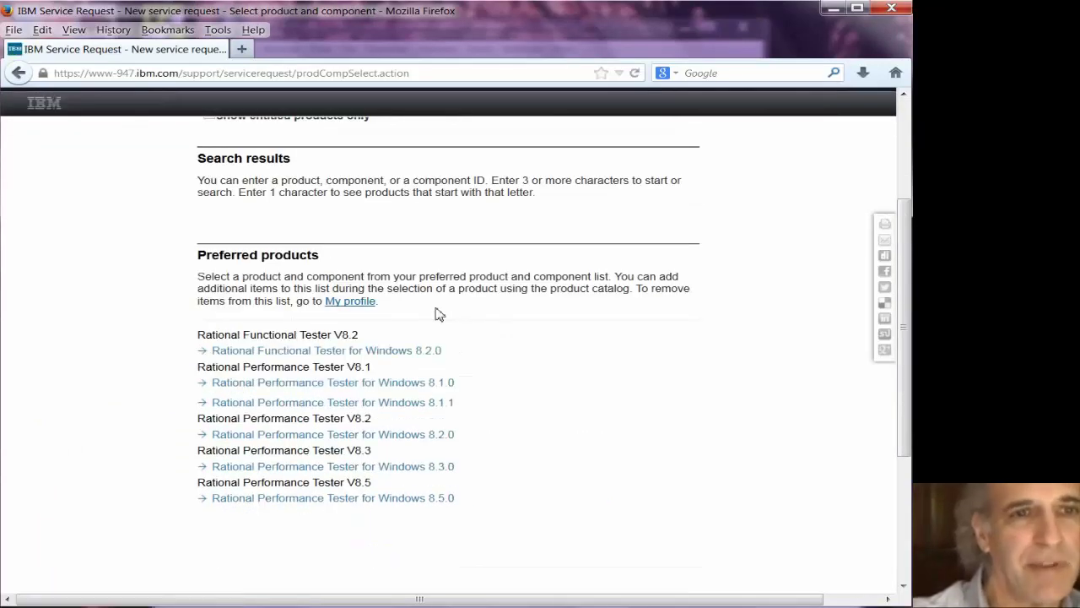
pyautogui.scroll(2, 436, 313)
pyautogui.click(330, 301)
pyautogui.write('rational')
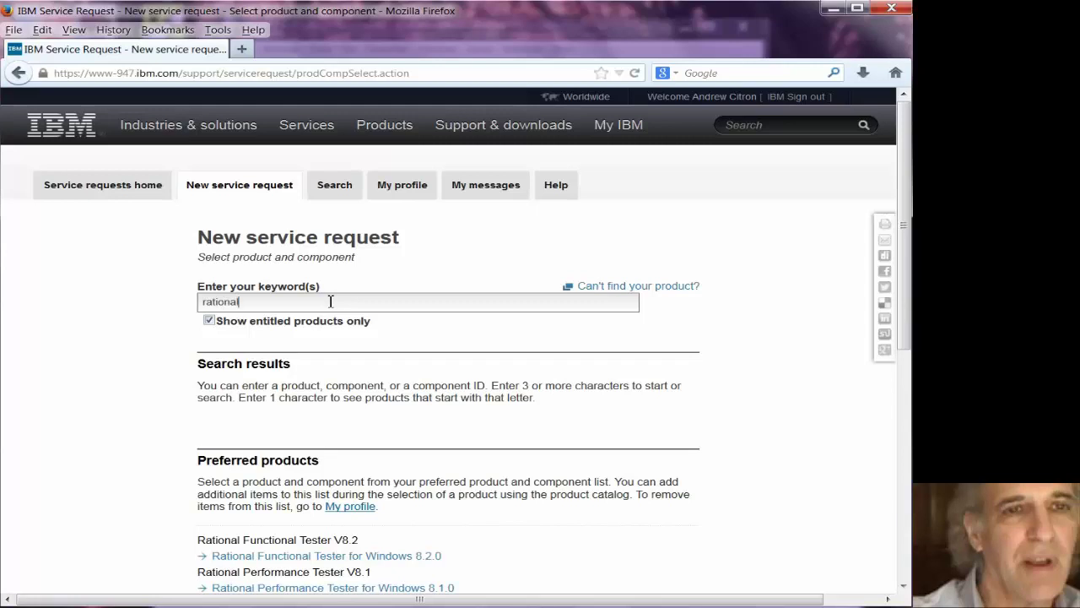
pyautogui.write(' performn')
pyautogui.write('nce teste')
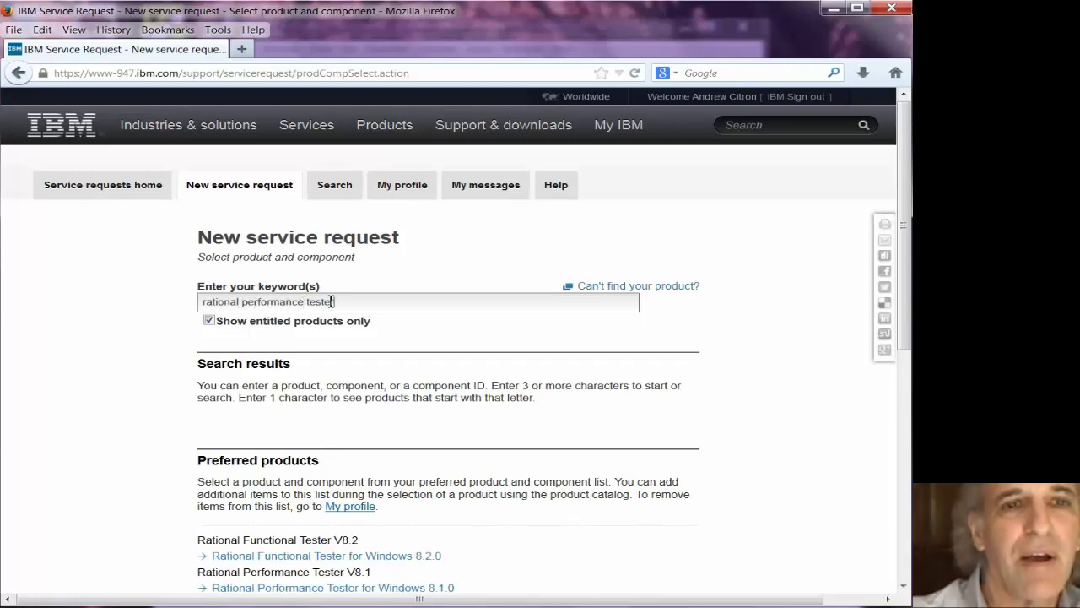
pyautogui.write('r')
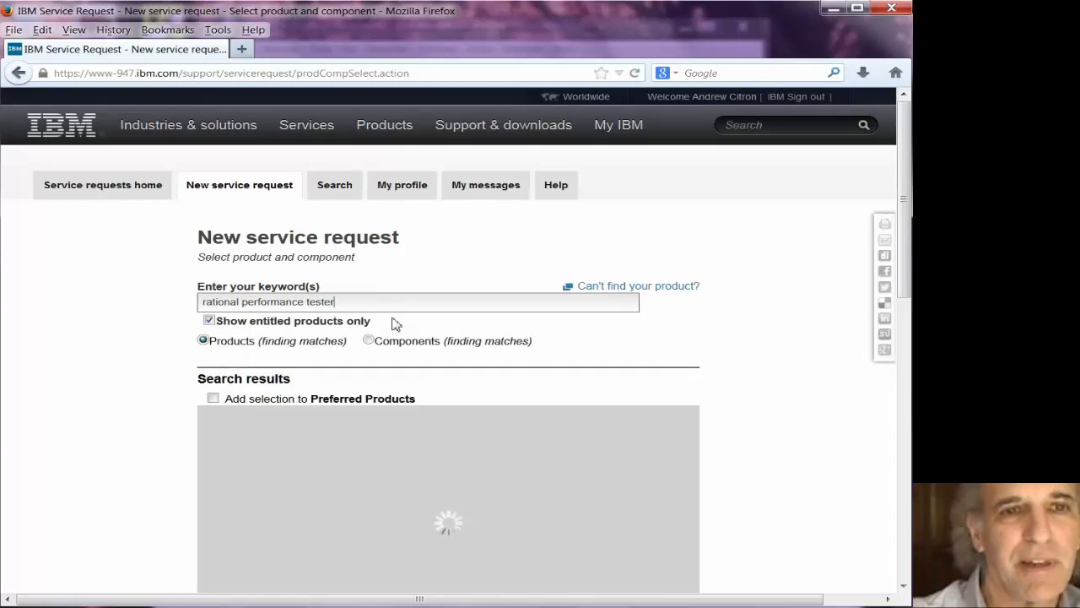
# - Under Rational Performance Tester V8.5, pick the Rational Application Performance Optimizer 851 component
pyautogui.scroll(-4, 608, 380)
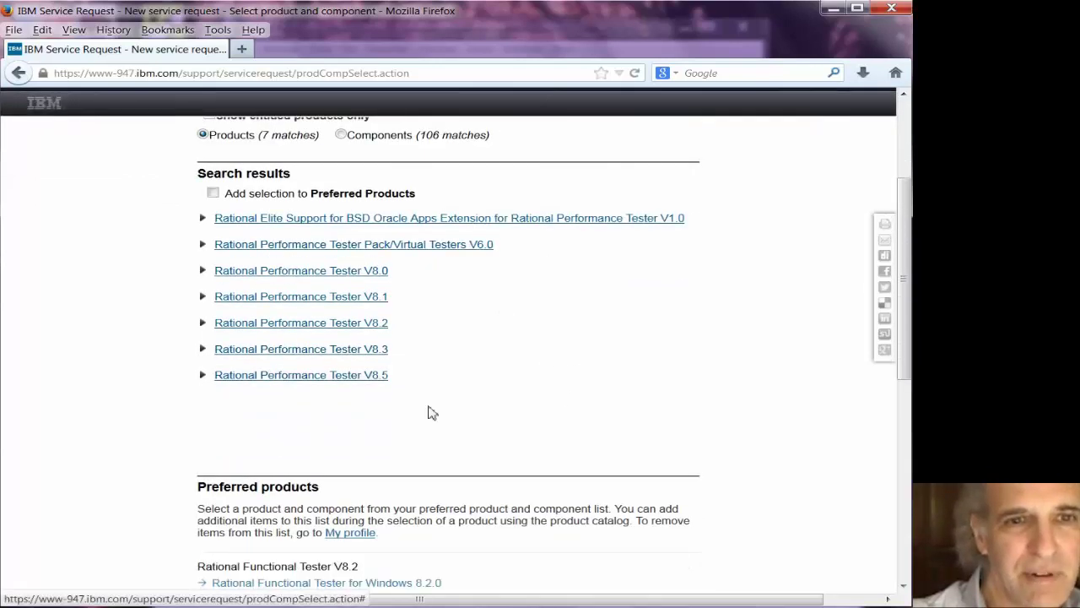
pyautogui.click(291, 376)
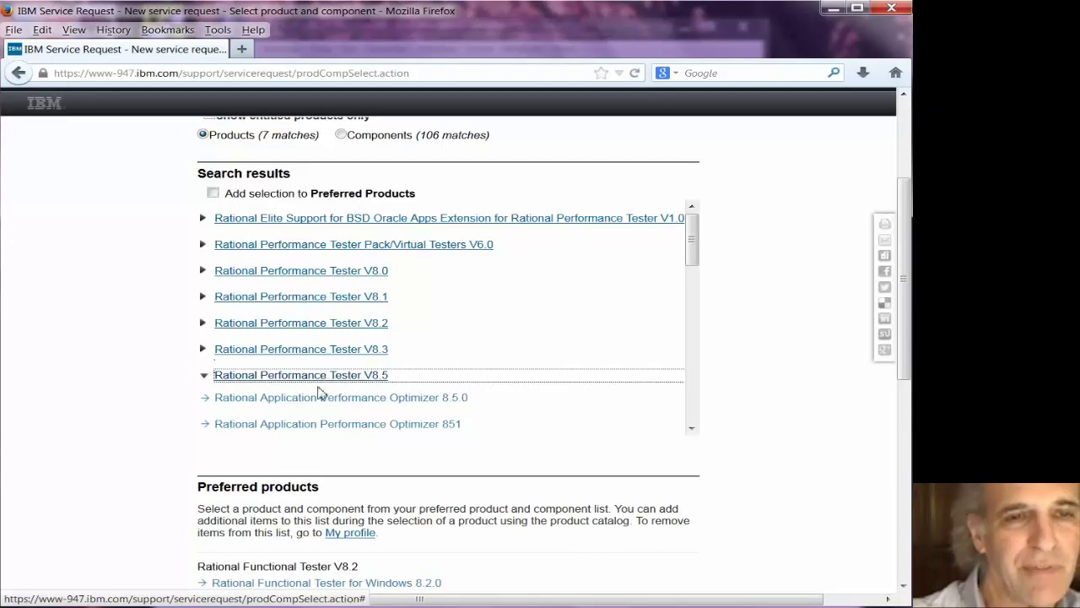
pyautogui.click(313, 428)
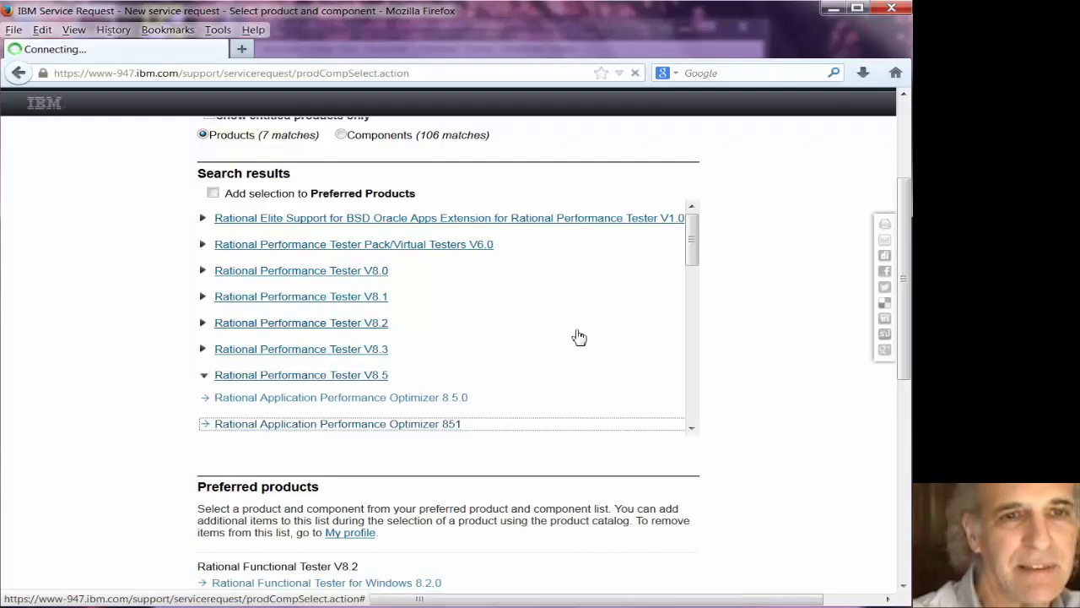
pyautogui.moveTo(694, 263); pyautogui.dragTo(691, 295)
pyautogui.scroll(-5, 699, 355)
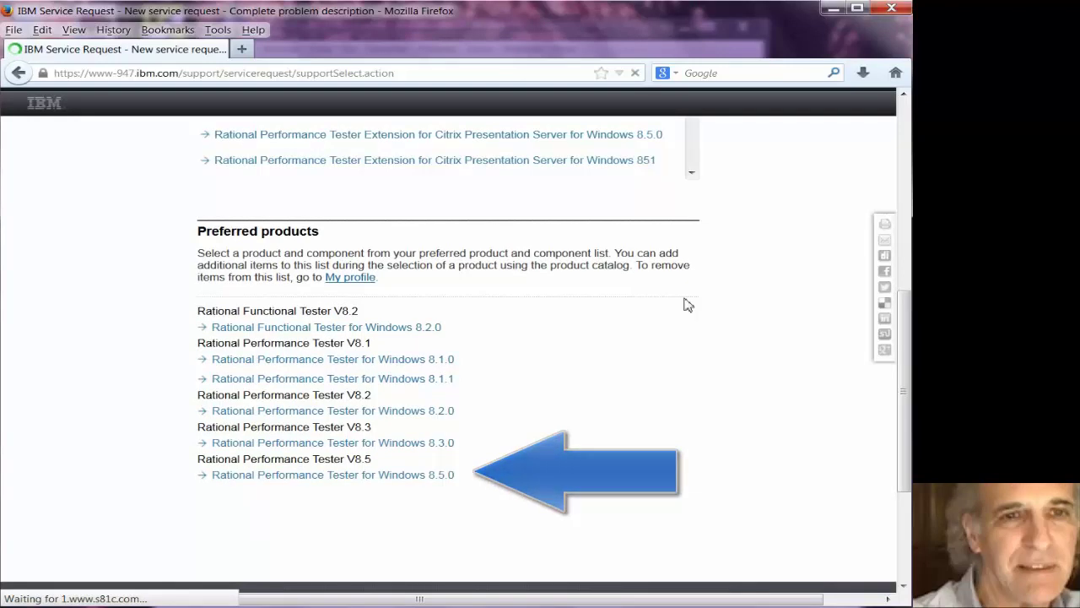
# - Title the problem 'null pointer exception when saving custom code' and describe it, citing the attached RPT video
pyautogui.click(392, 332)
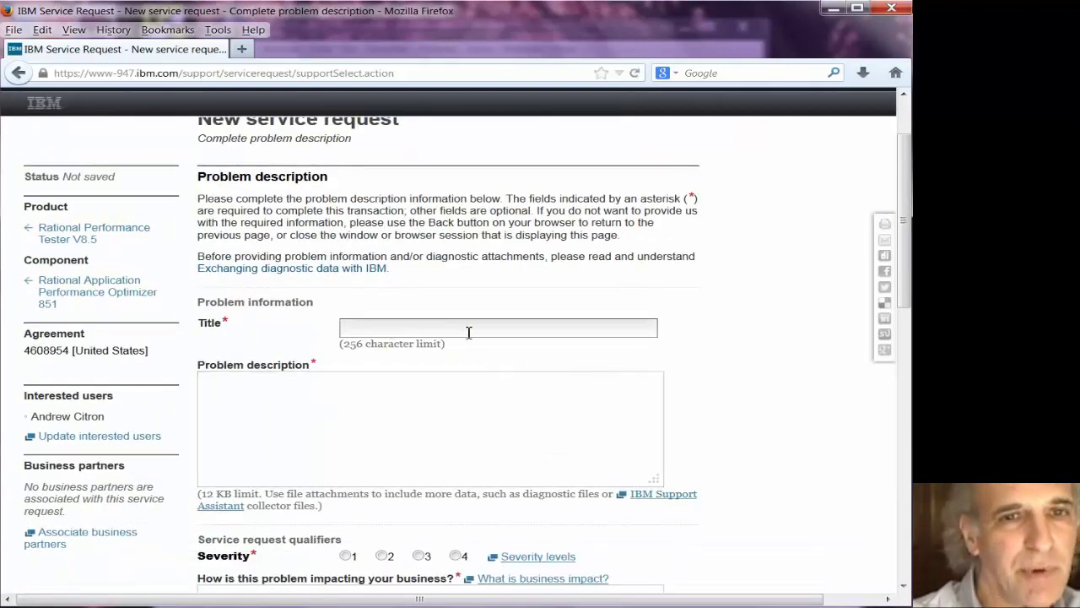
pyautogui.write('null pointer ex')
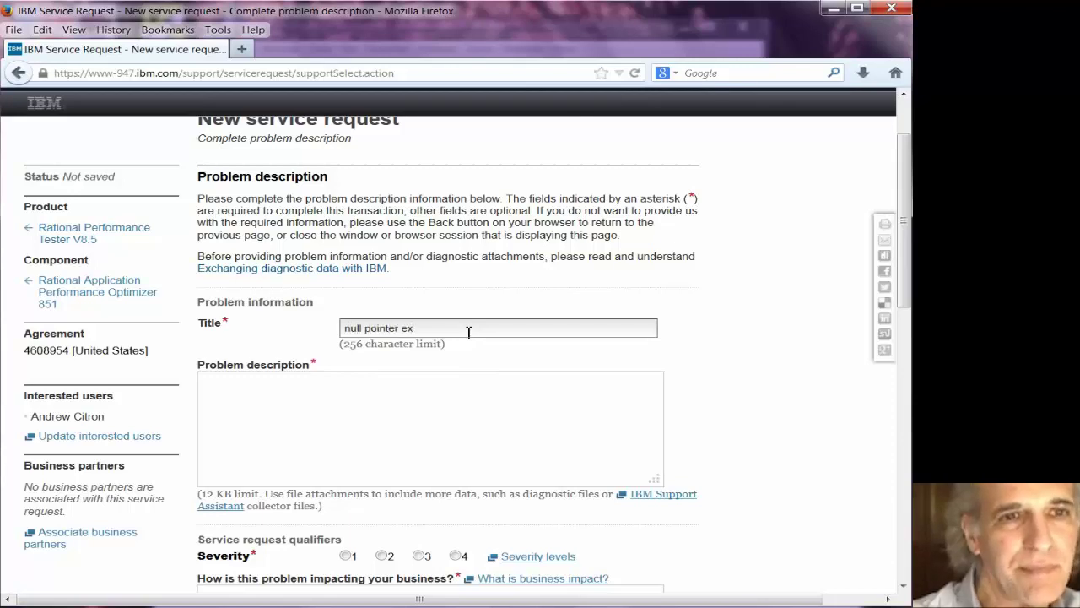
pyautogui.write('ception when saving custom code rpt 8.5.1')
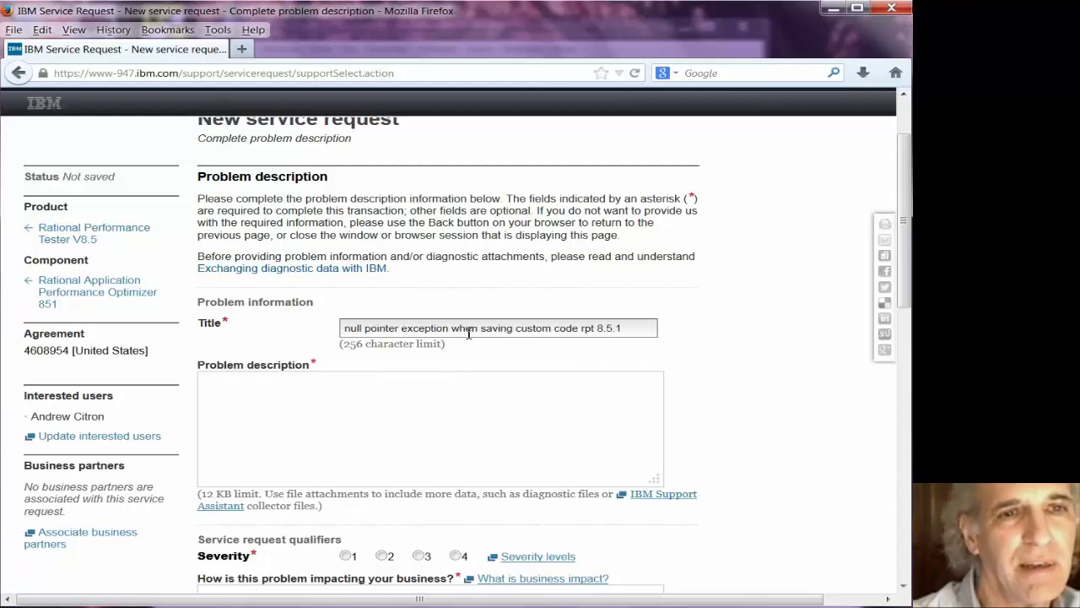
pyautogui.click(473, 392)
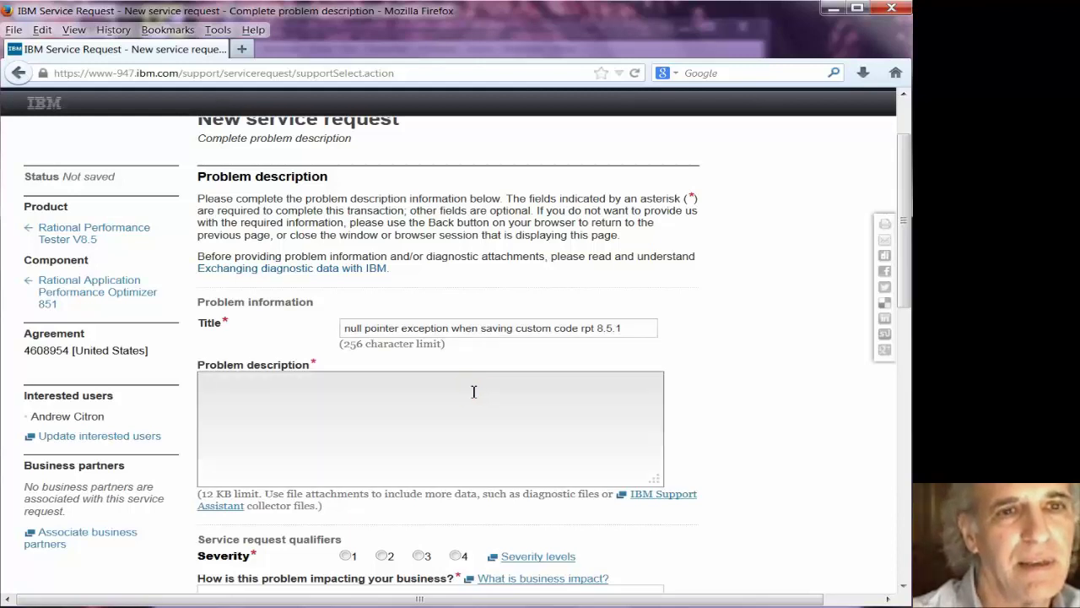
pyautogui.write('Null pointer exception when at')
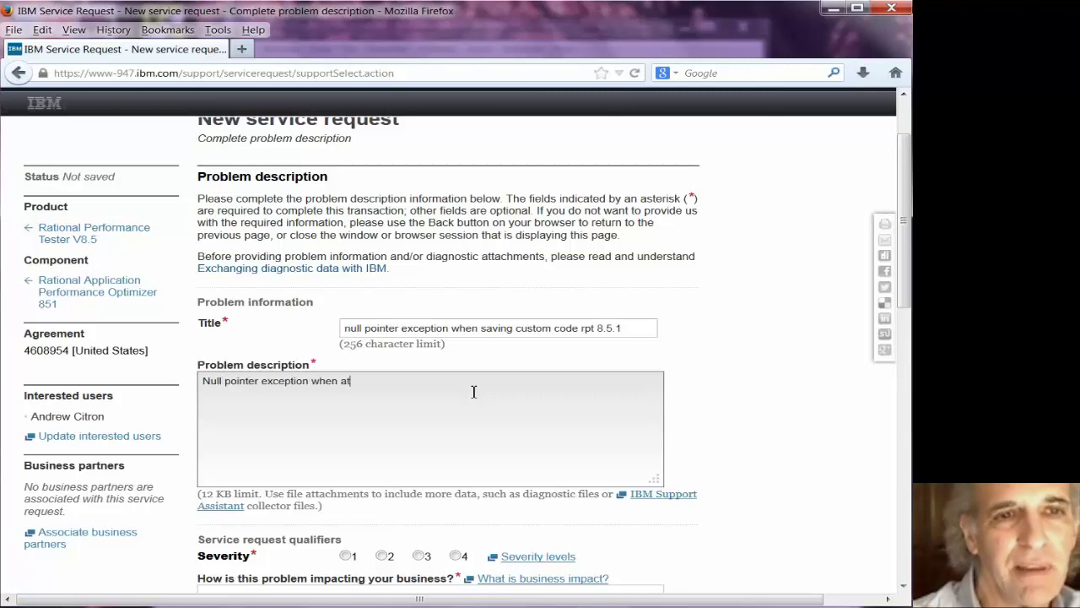
pyautogui.press('BackSpace')
pyautogui.press('BackSpace')
pyautogui.write('saving custom code.  ')
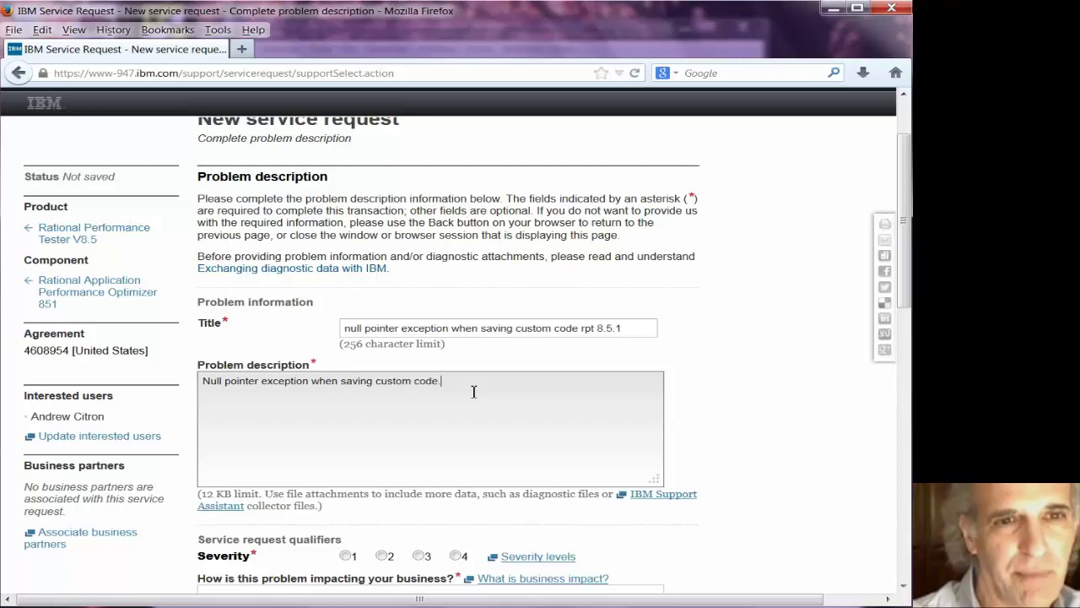
pyautogui.write('See attached video of')
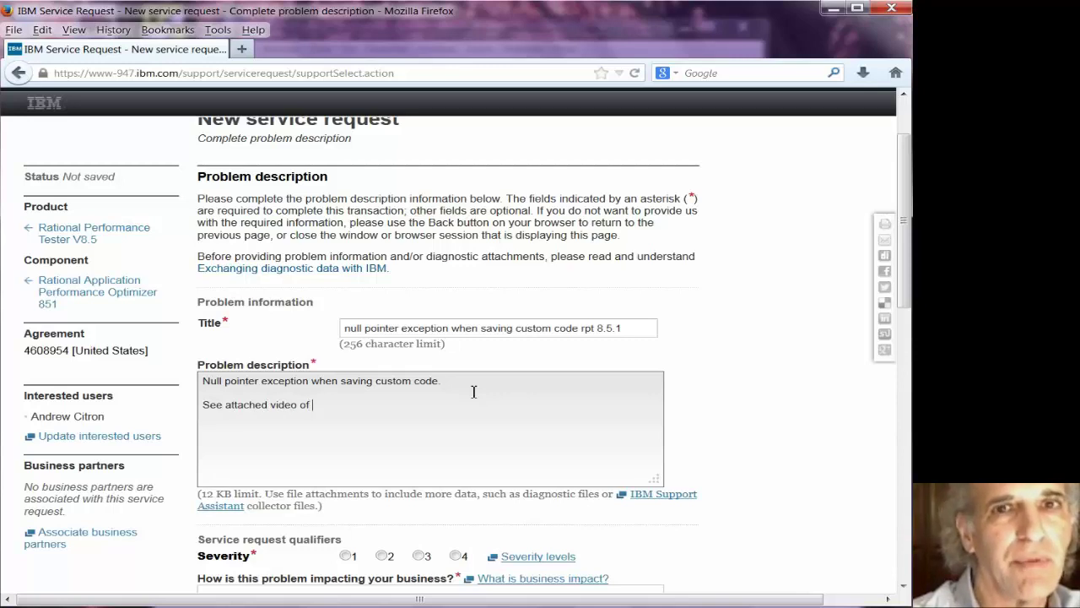
pyautogui.write(' RP')
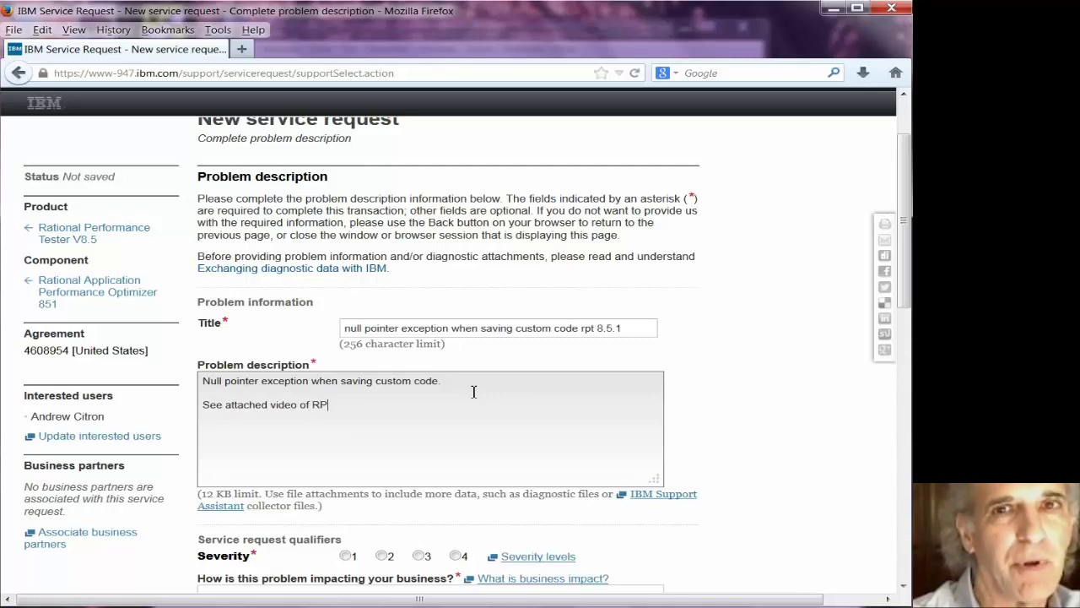
pyautogui.write('T session.')
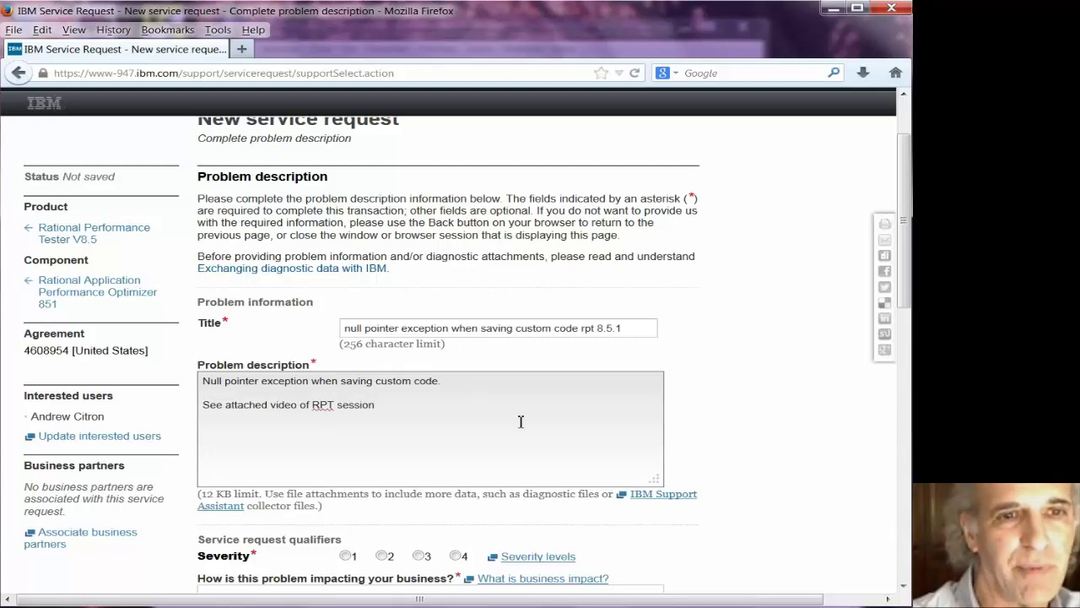
# - Set severity 3 with business impact 'Makes it hard to do a clean demo'
pyautogui.click(422, 557)
pyautogui.scroll(-2, 783, 415)
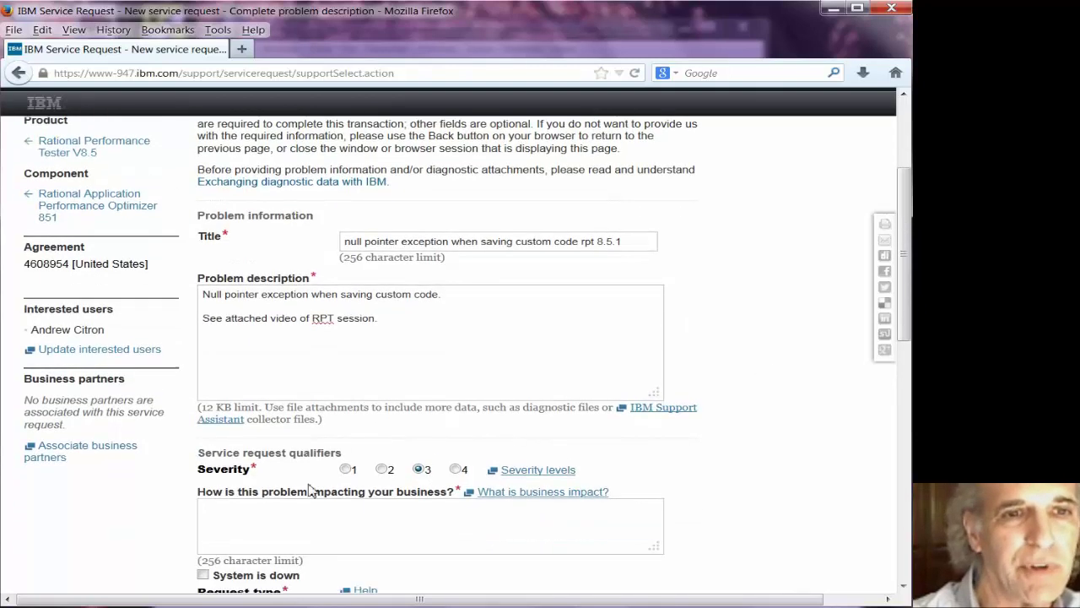
pyautogui.click(300, 509)
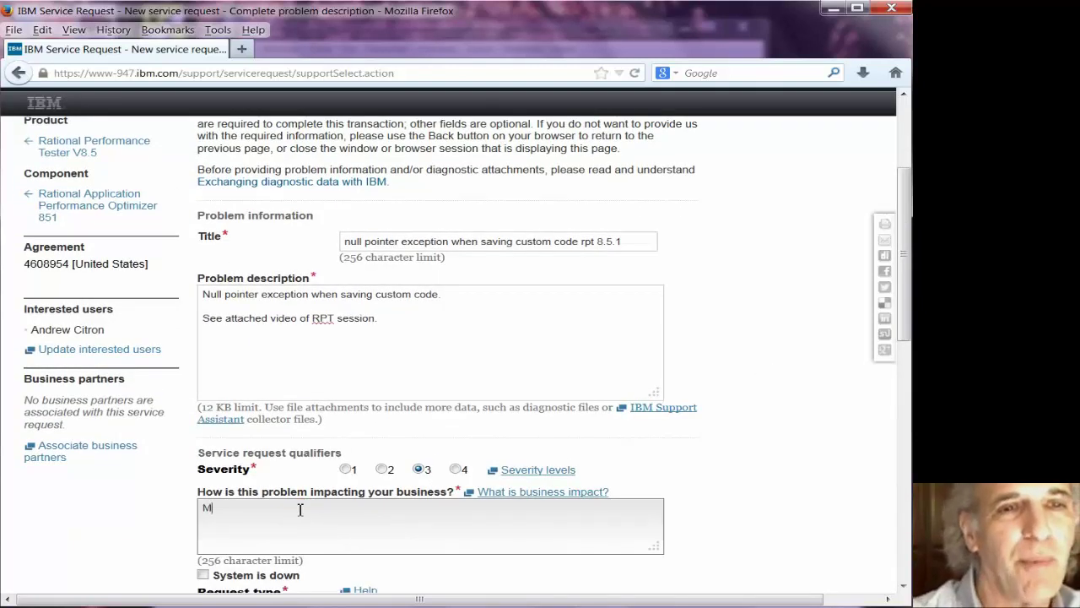
pyautogui.write('Makes it hard')
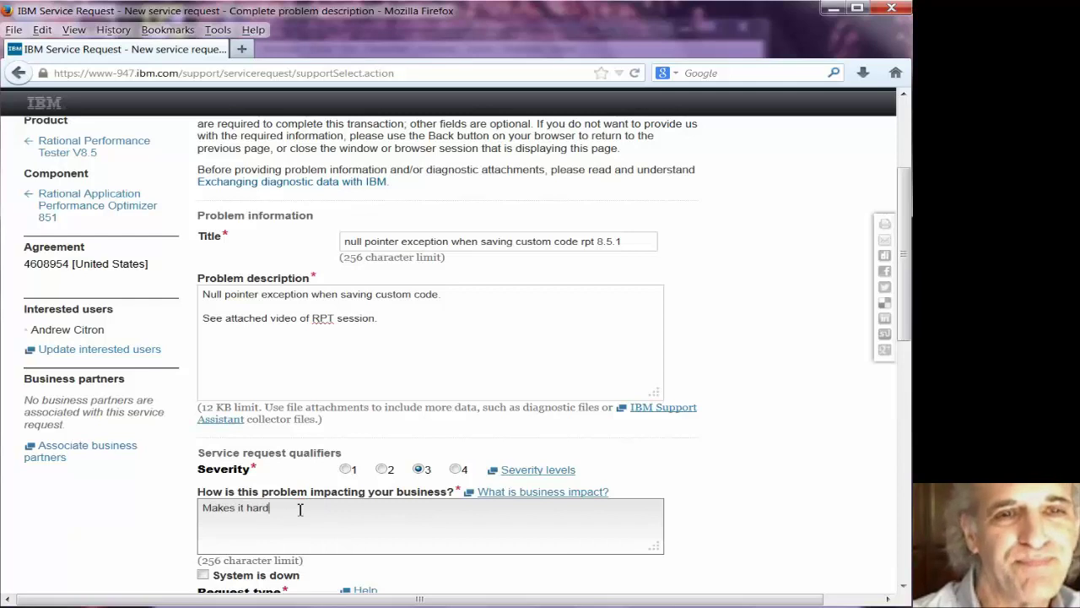
pyautogui.write(' to do a clean demo.')
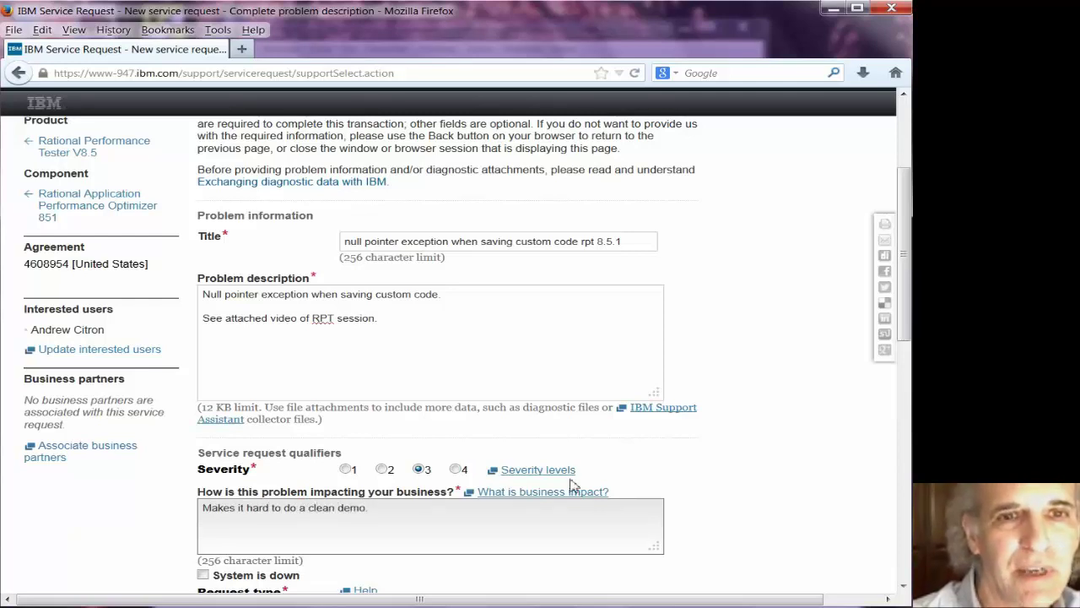
# - Set the operating system to Windows (Microsoft)
pyautogui.scroll(-4, 574, 485)
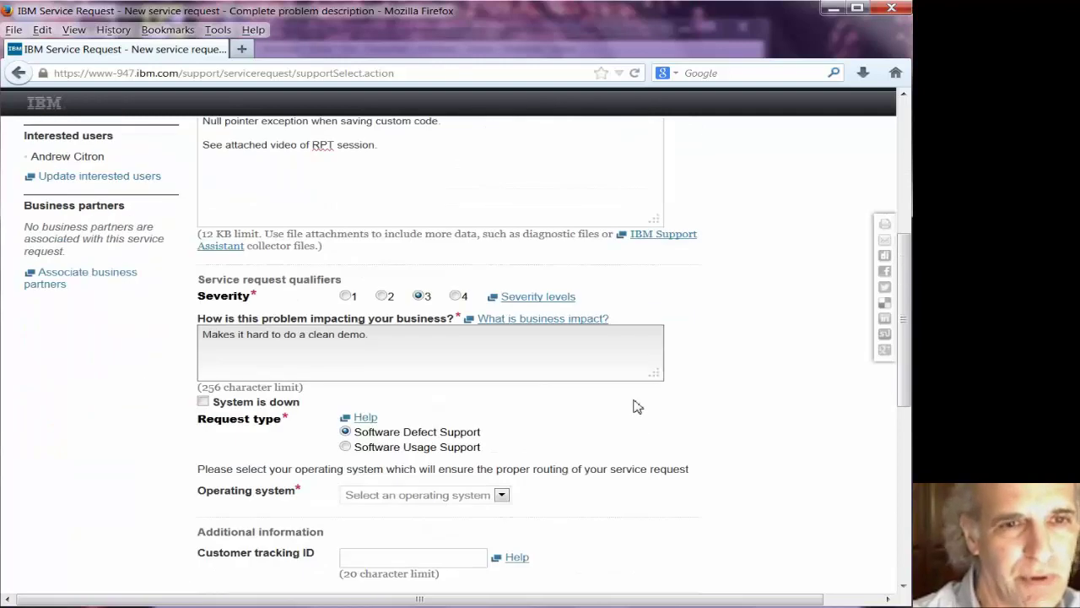
pyautogui.scroll(-2, 638, 407)
pyautogui.click(502, 409)
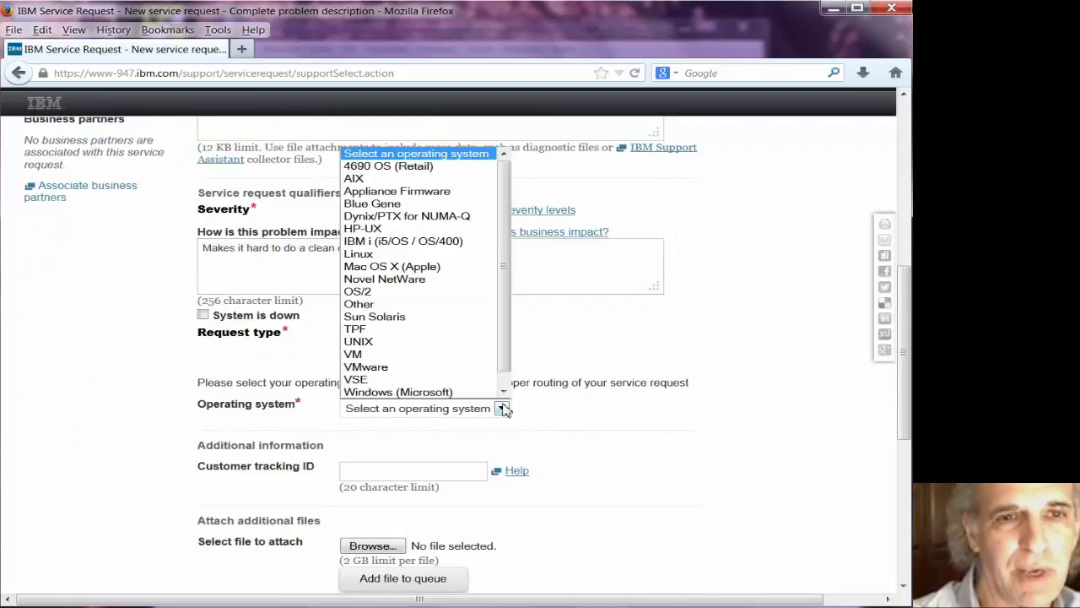
pyautogui.click(468, 388)
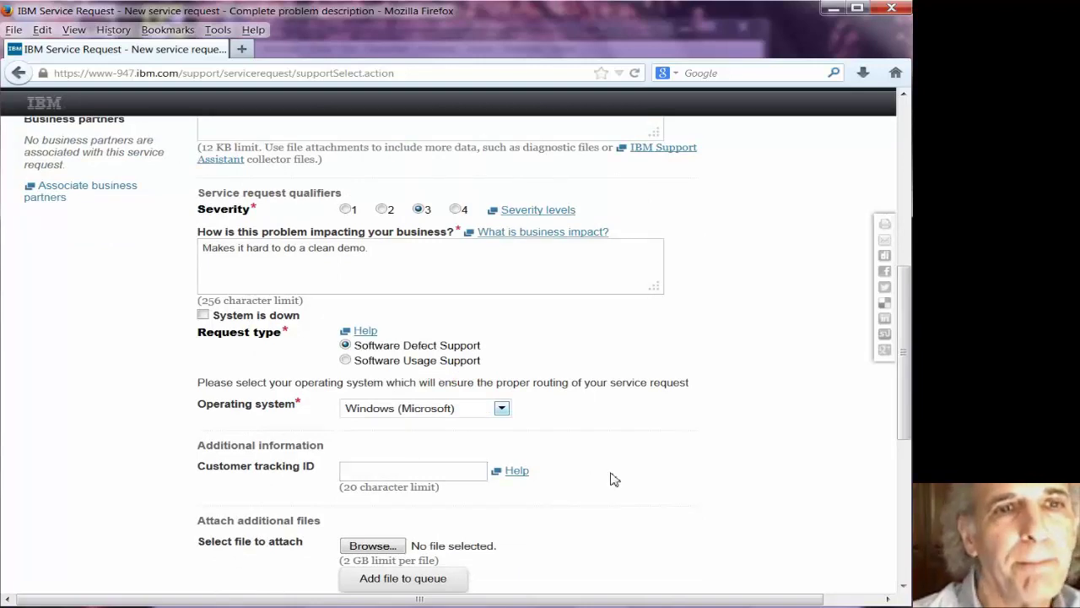
pyautogui.scroll(-2, 615, 480)
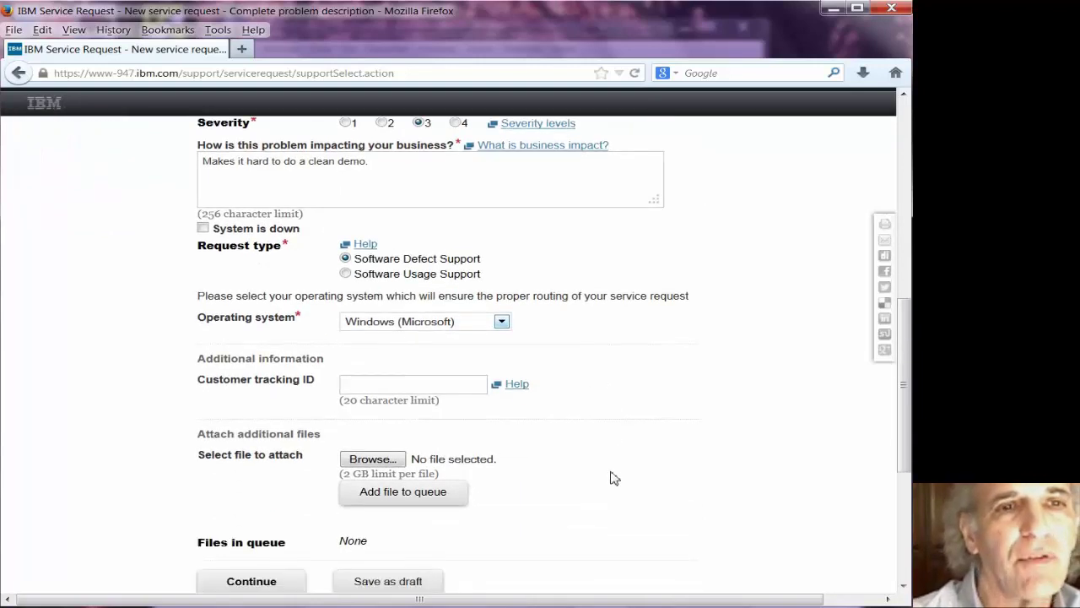
pyautogui.scroll(-2, 716, 380)
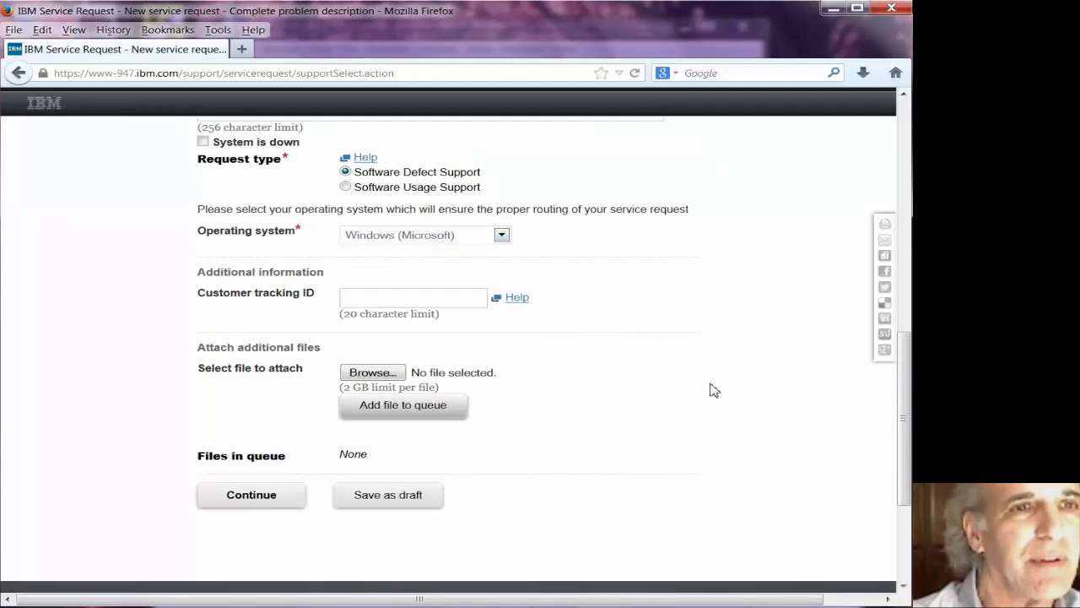
# - Select VideoShowingBug.wmv from Documents > work > rationalPerformanceTester > my lectures > Lecture5
pyautogui.click(369, 381)
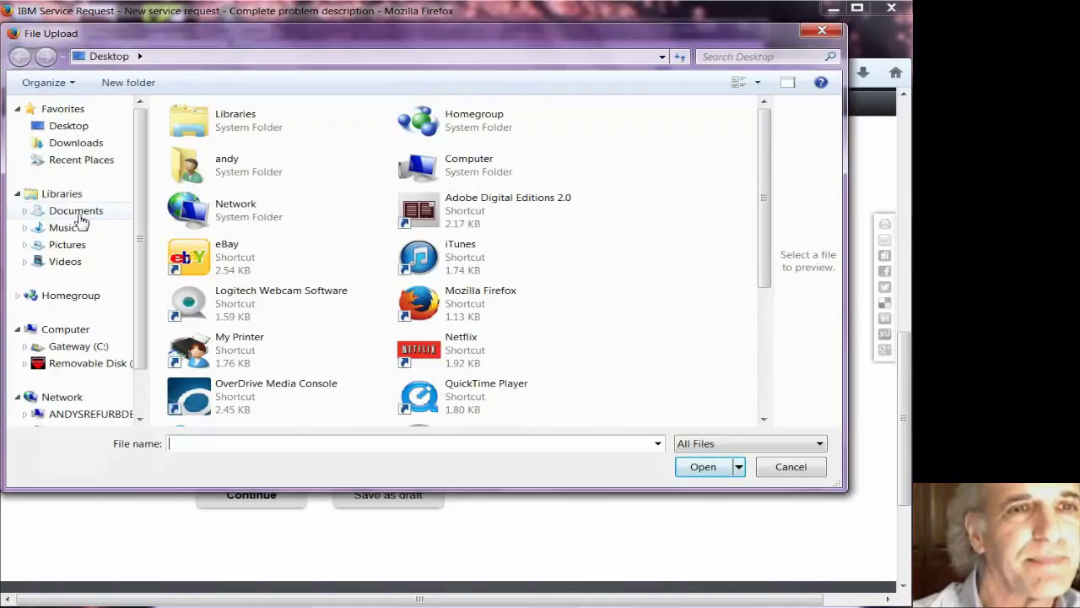
pyautogui.click(79, 215)
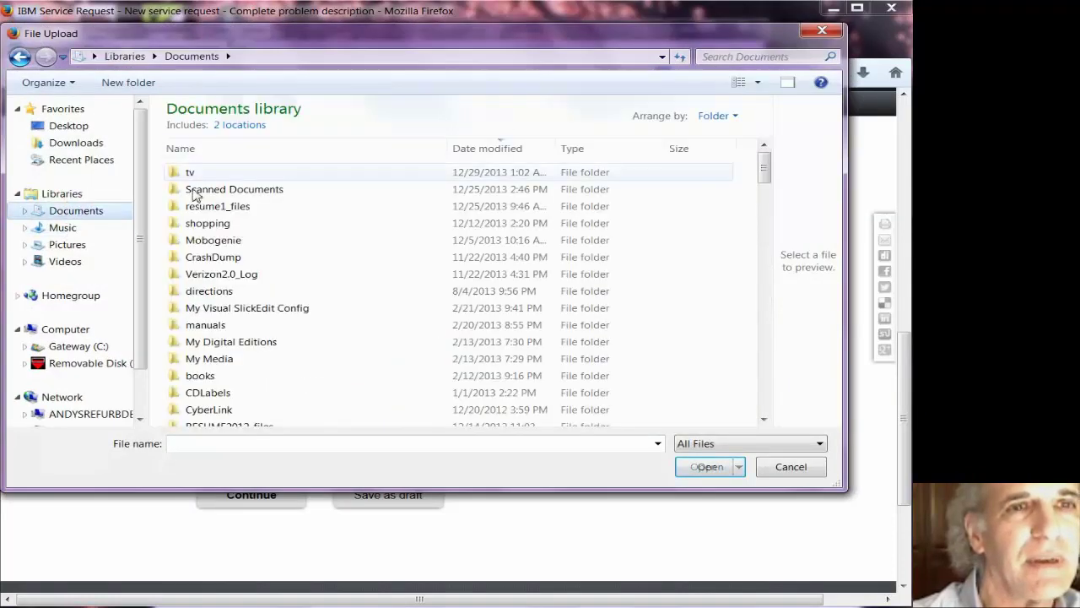
pyautogui.scroll(-5, 764, 290)
pyautogui.click(759, 301)
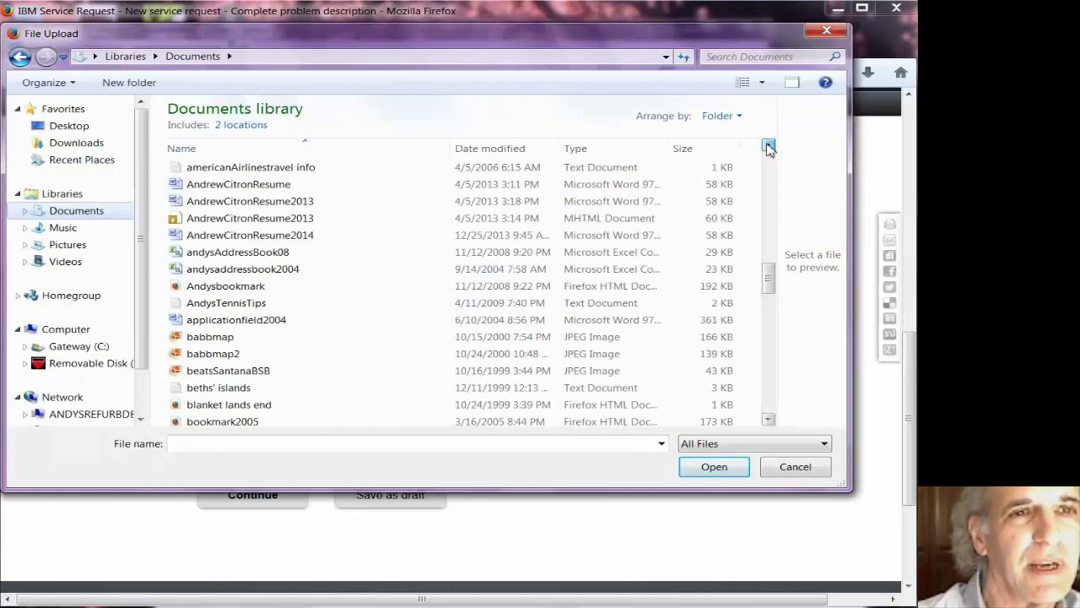
pyautogui.click(767, 145)
pyautogui.doubleClick(199, 201)
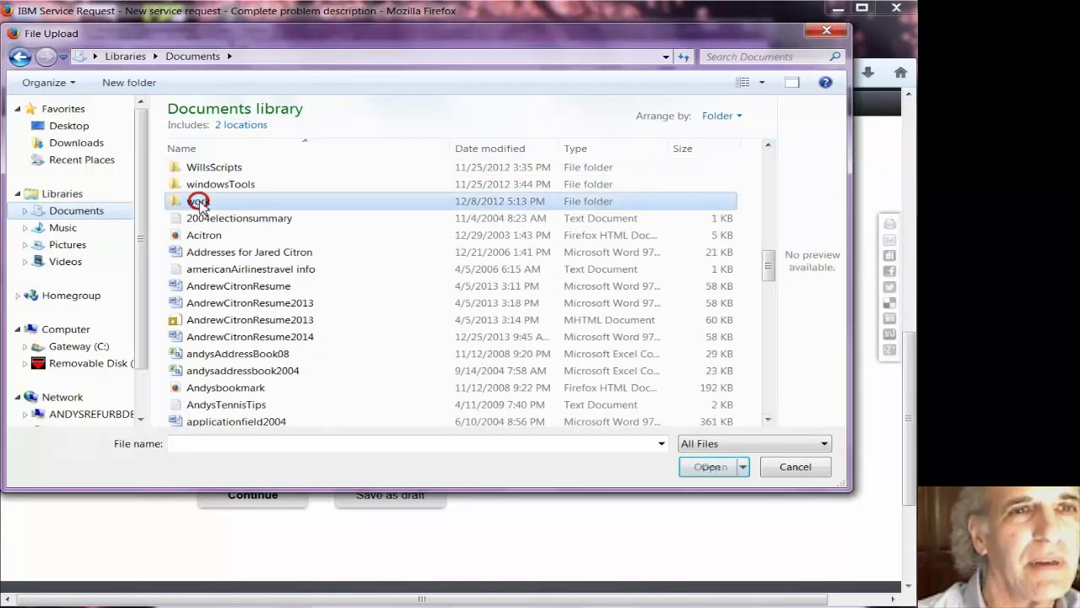
pyautogui.click(767, 190)
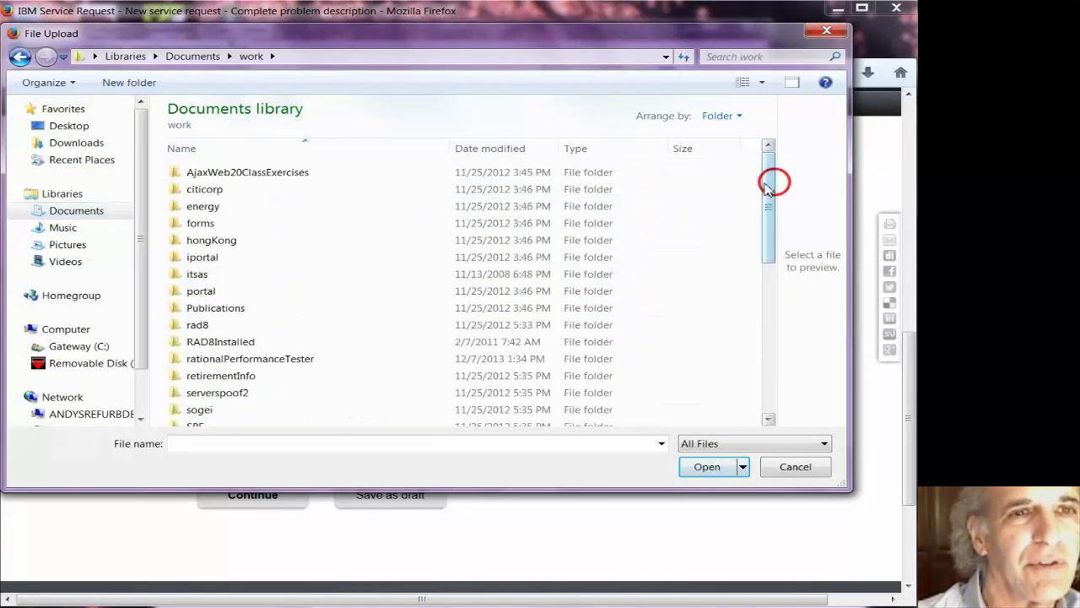
pyautogui.doubleClick(300, 360)
pyautogui.doubleClick(228, 190)
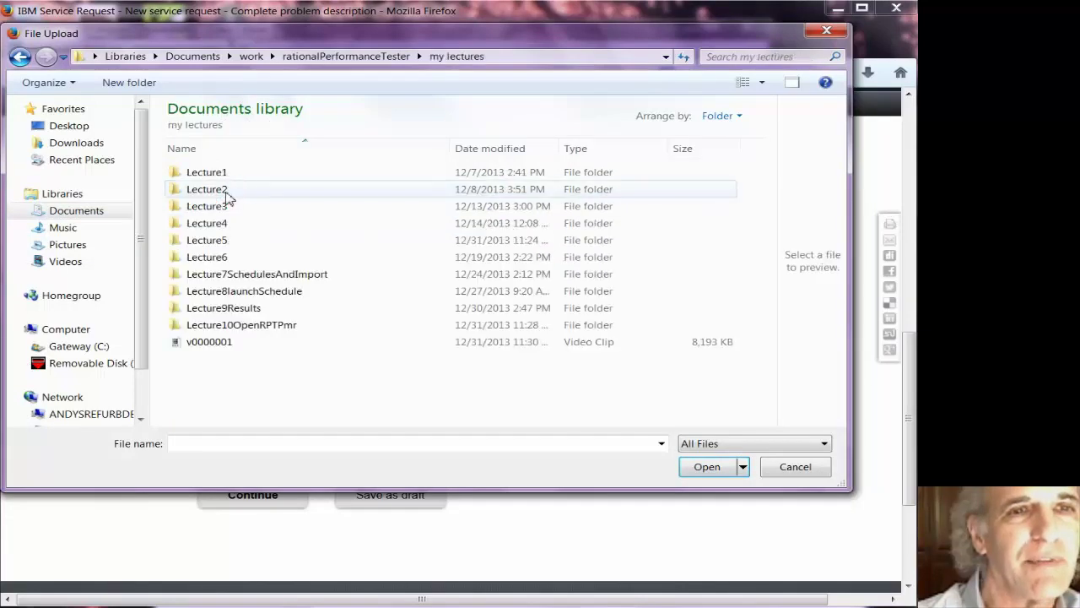
pyautogui.doubleClick(220, 243)
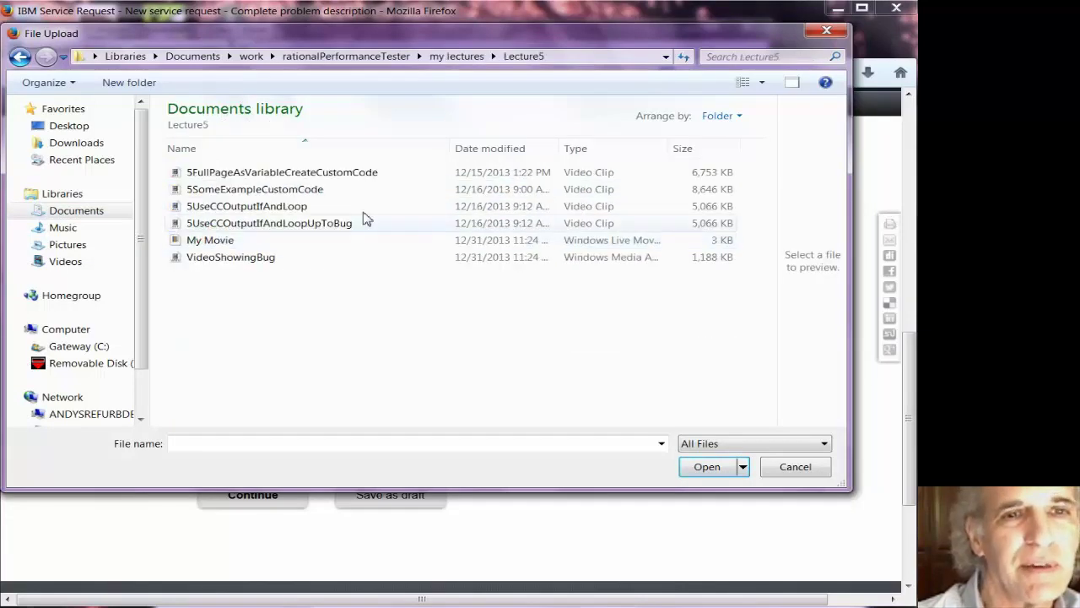
pyautogui.doubleClick(248, 256)
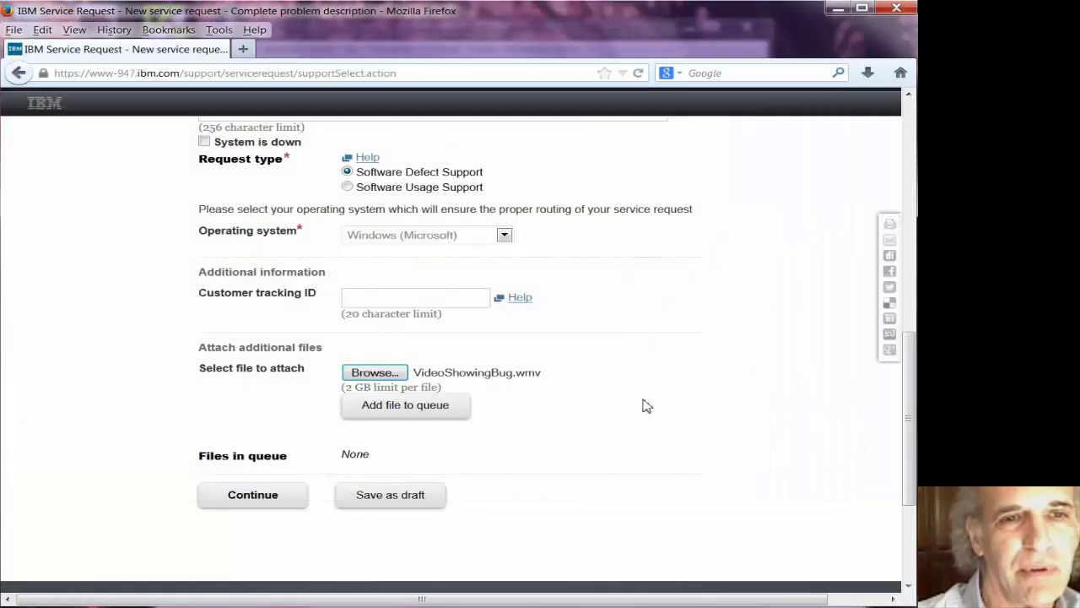
# - Queue VideoShowingBug.wmv as an attachment and continue to the request summary
pyautogui.click(363, 407)
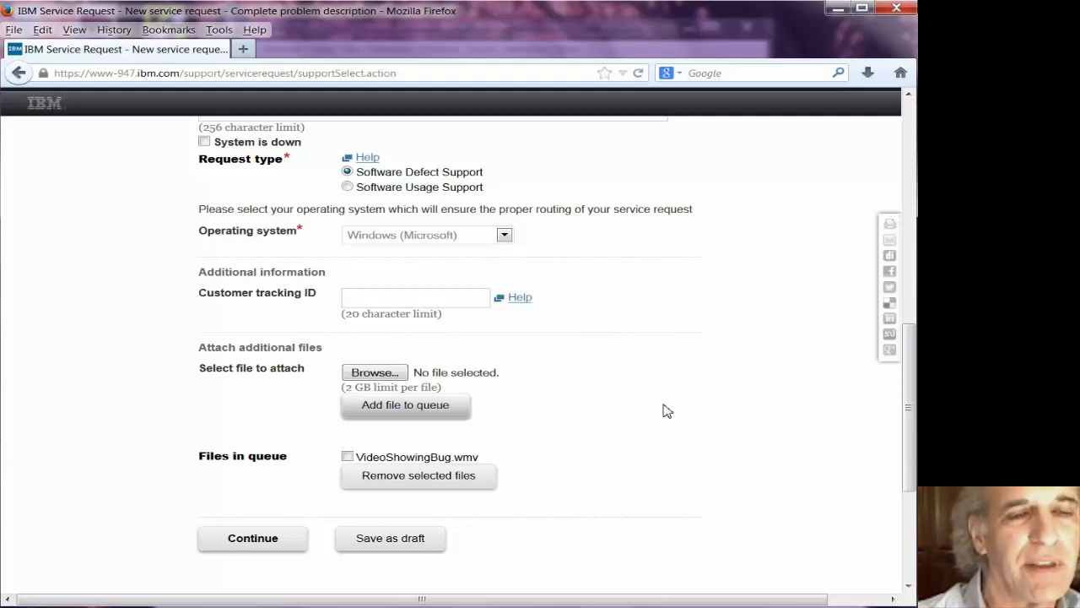
pyautogui.scroll(-5, 458, 264)
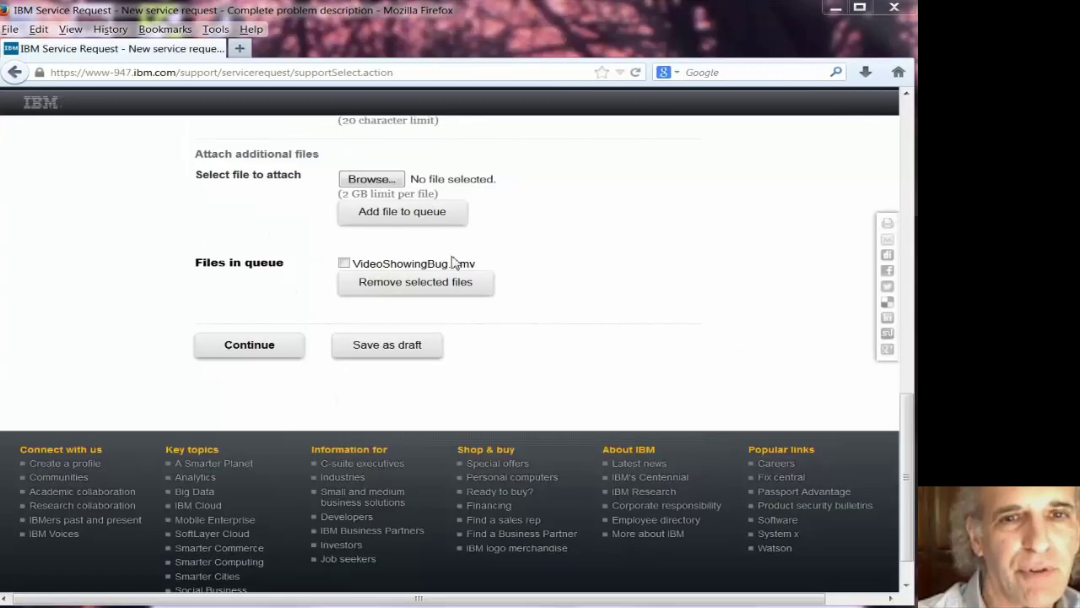
pyautogui.click(238, 348)
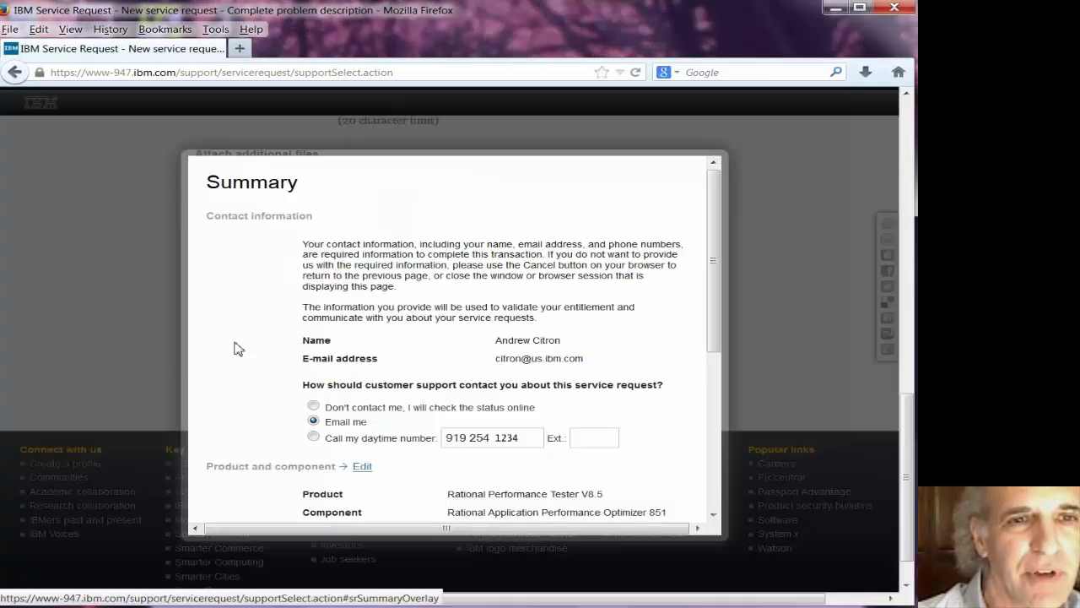
# - Review the request summary and create the request, getting its assigned request number
pyautogui.click(713, 302)
pyautogui.moveTo(713, 302); pyautogui.dragTo(716, 460)
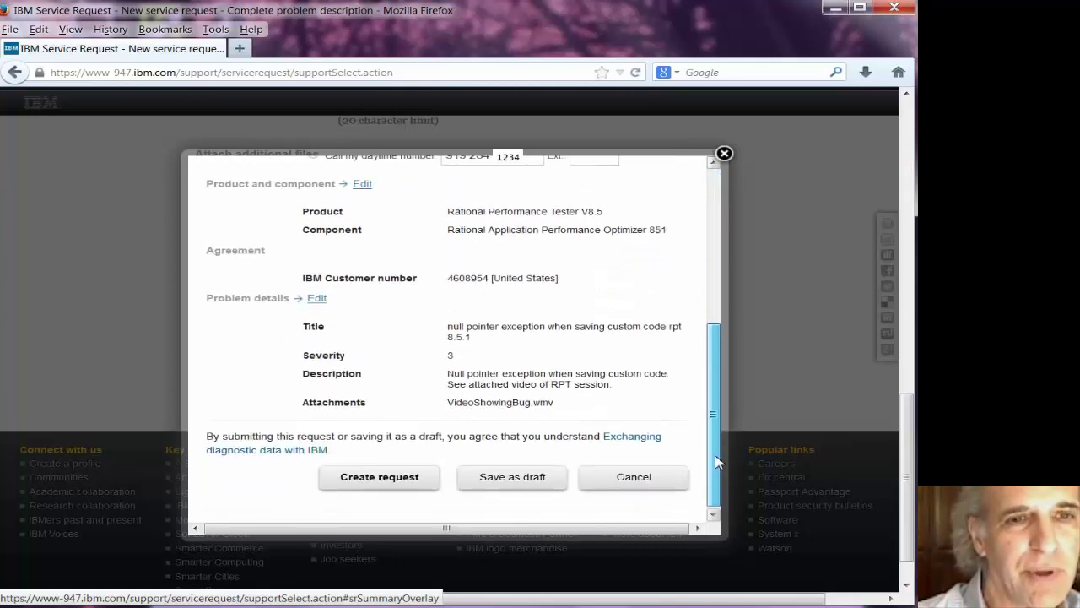
pyautogui.click(379, 475)
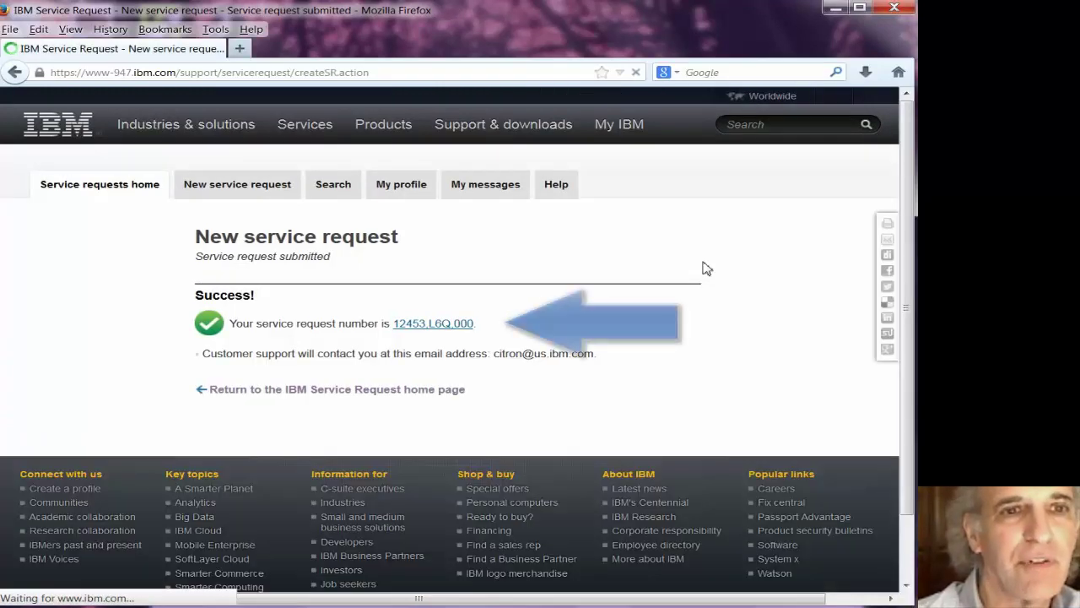
pyautogui.click(208, 394)
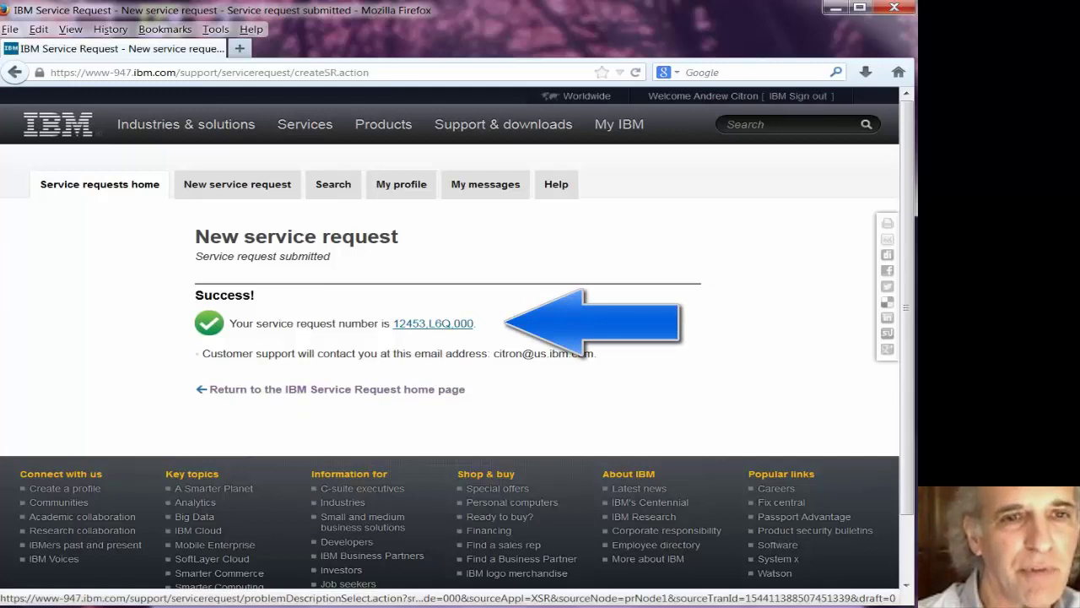